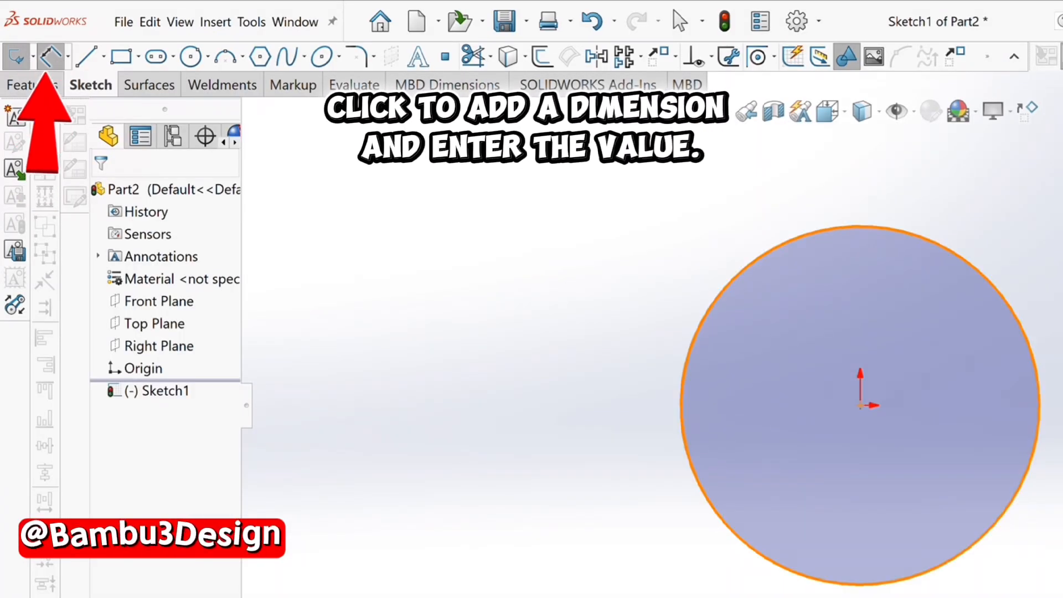
# Dimension the diameter of the circle centred on the origin and set it to 60 mm
pyautogui.click(682, 419)
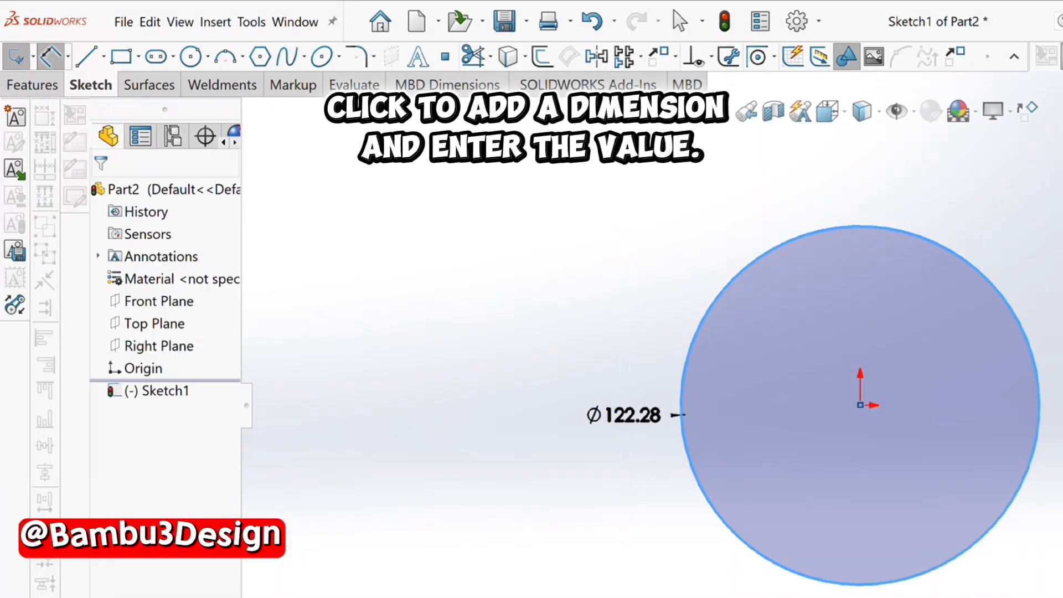
pyautogui.click(624, 415)
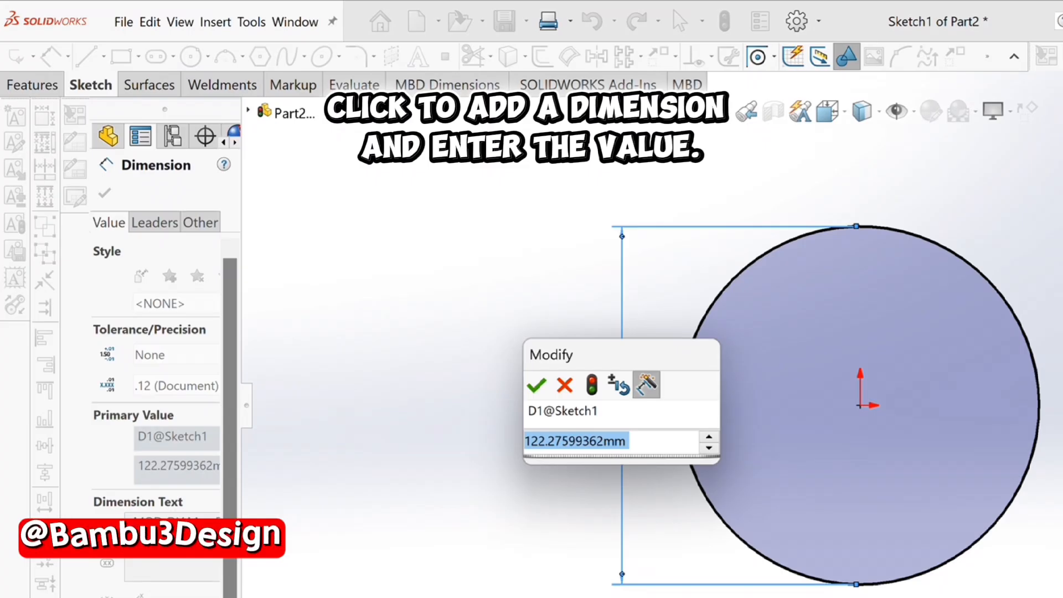
pyautogui.write('60')
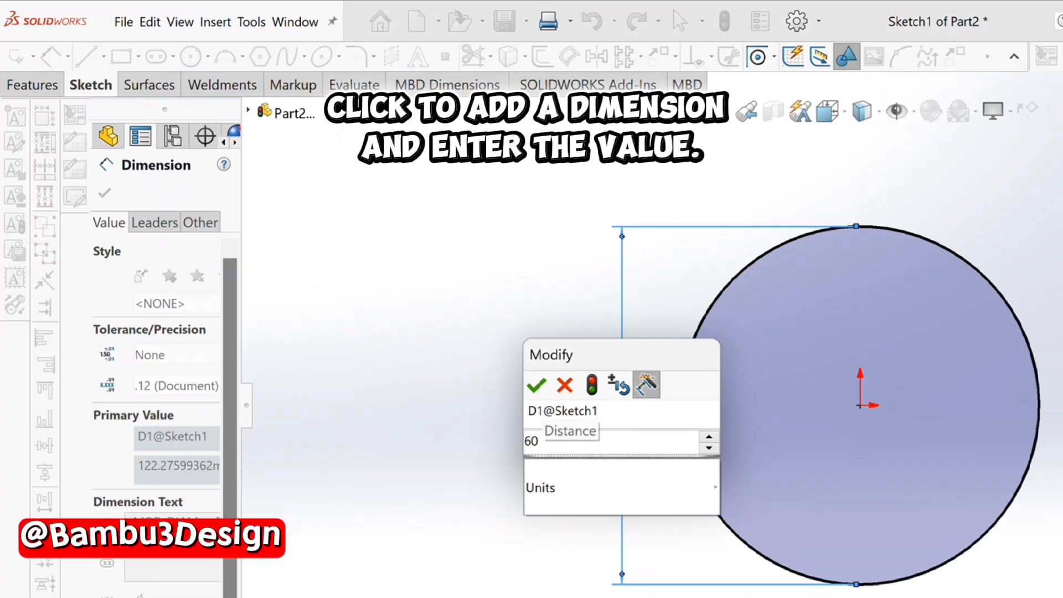
pyautogui.press('Return')
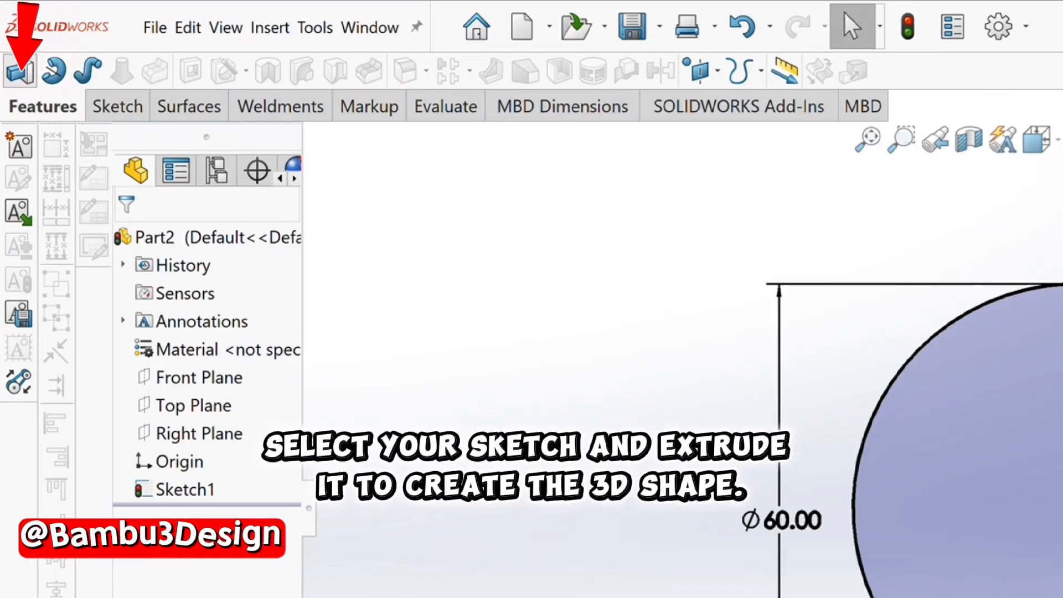
# Extrude the circle sketch as a blind boss 80 mm high to form a solid cylinder
pyautogui.click(20, 71)
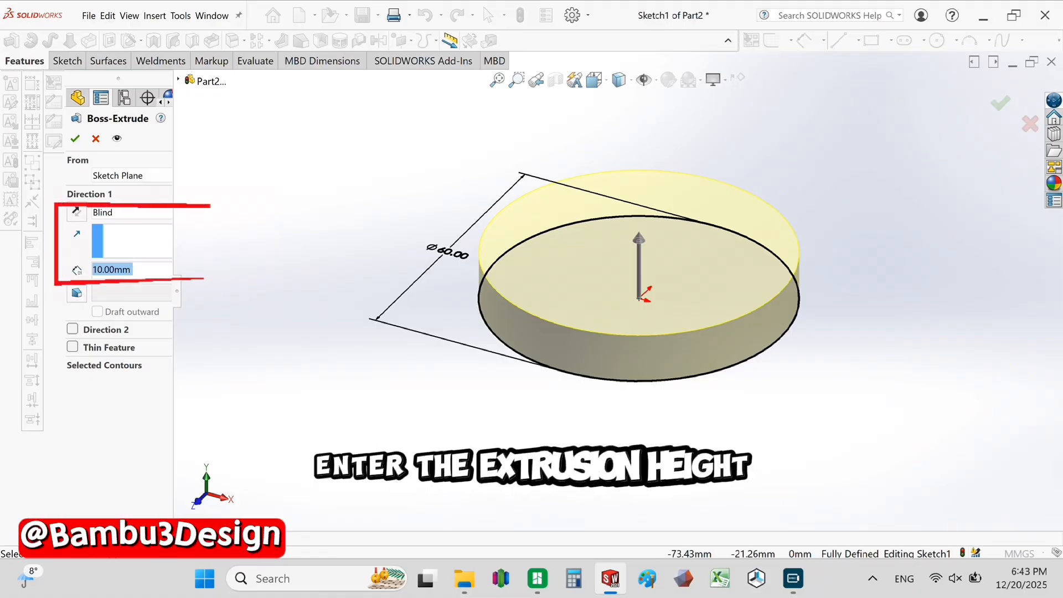
pyautogui.write('80')
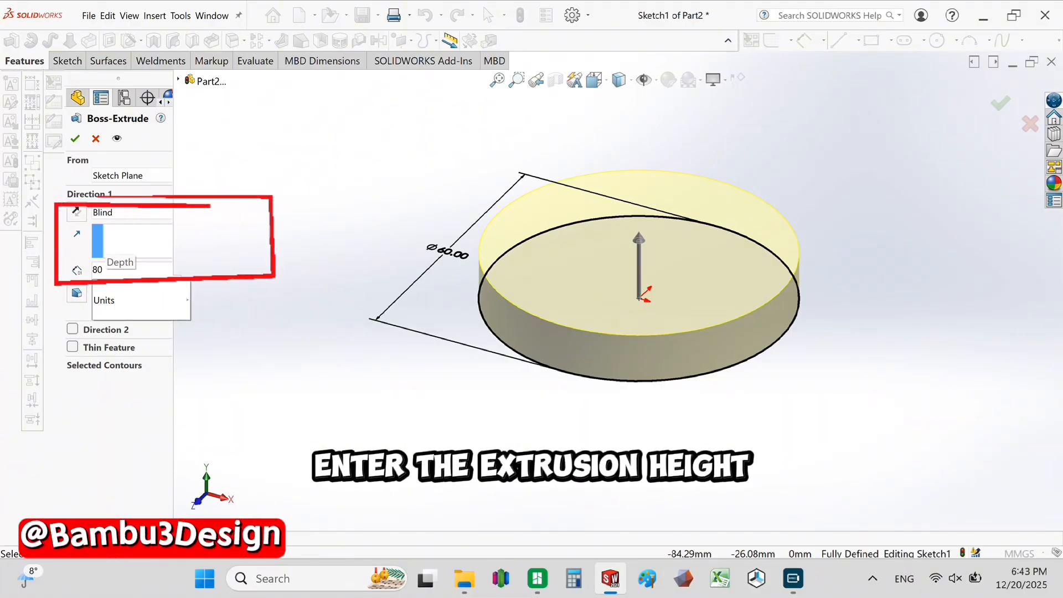
pyautogui.press('Return')
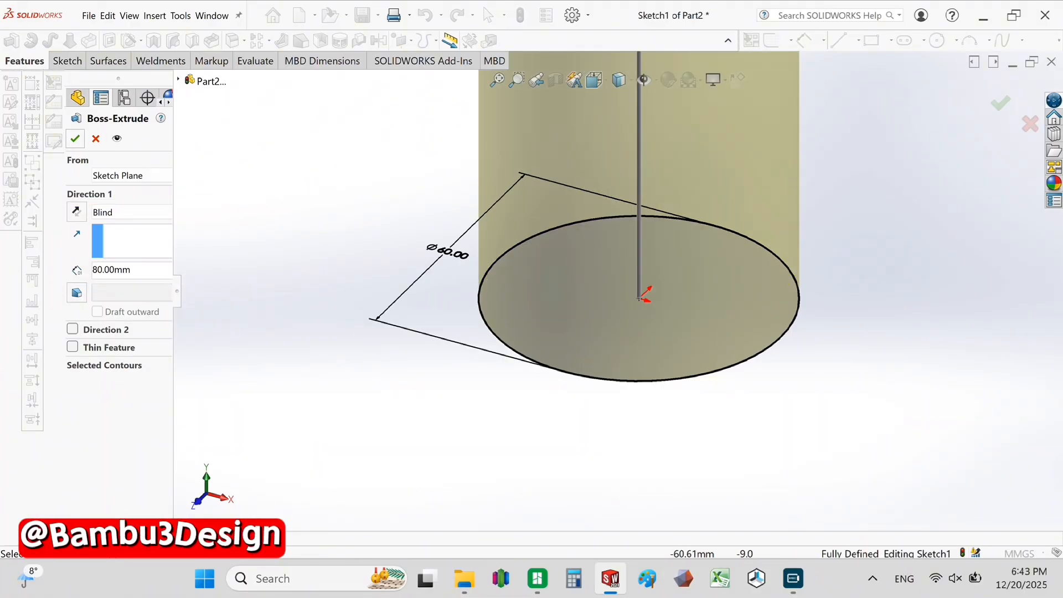
pyautogui.scroll(-4, 321, 250)
pyautogui.scroll(7, 487, 263)
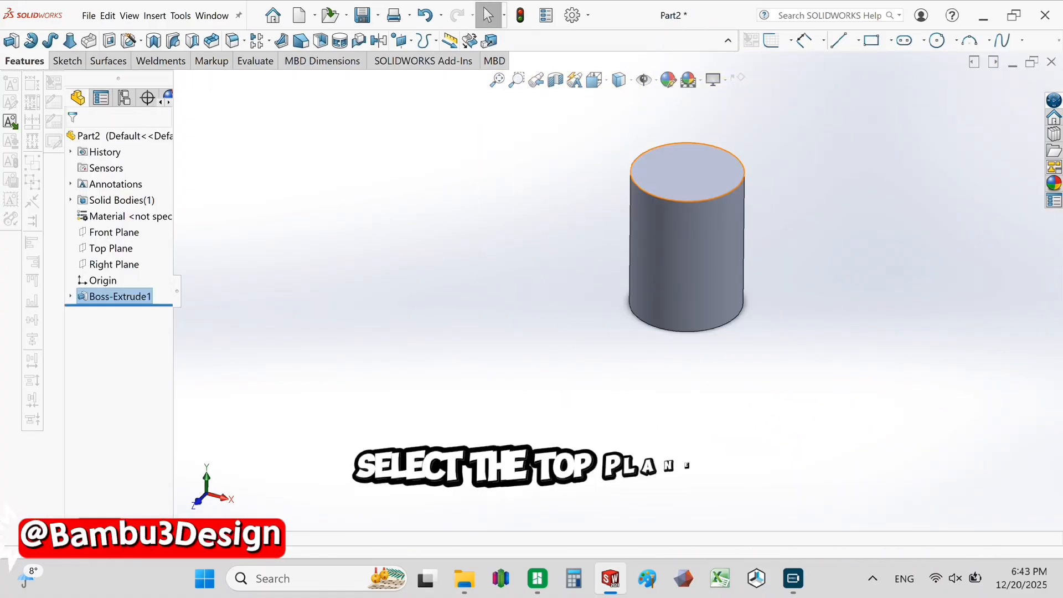
# Start a sketch on the cylinder's top face and offset its circular edge 1.5 mm inward using the Reverse option
pyautogui.click(671, 182)
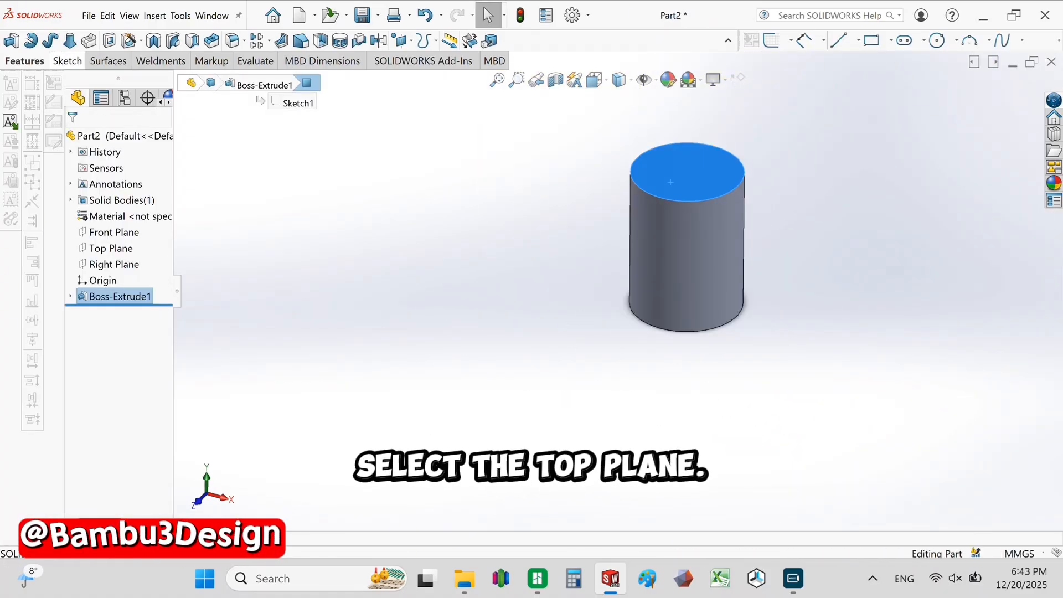
pyautogui.click(67, 61)
pyautogui.click(137, 40)
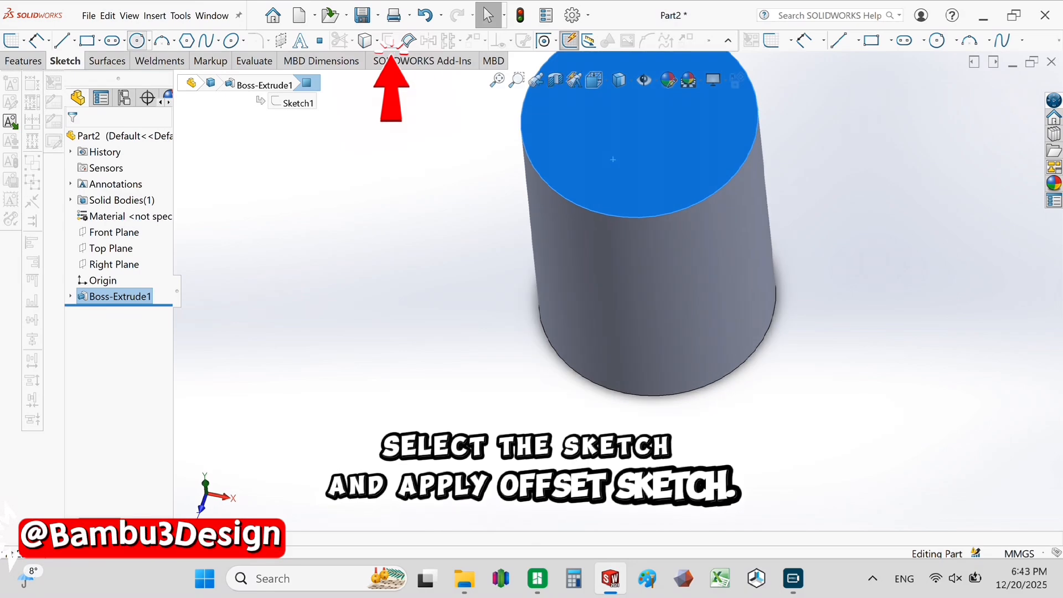
pyautogui.click(389, 40)
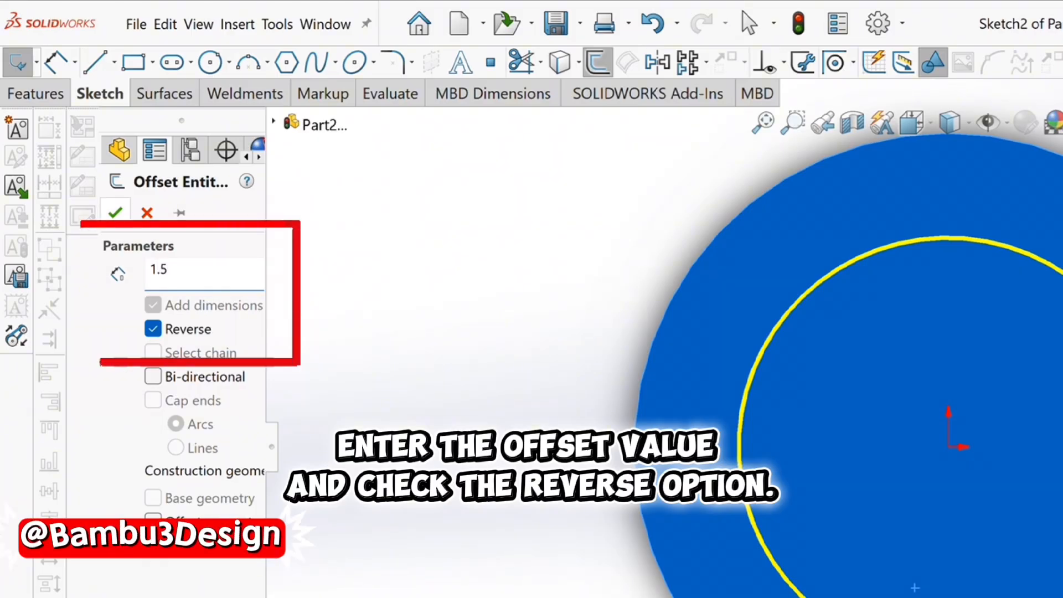
pyautogui.press('Return')
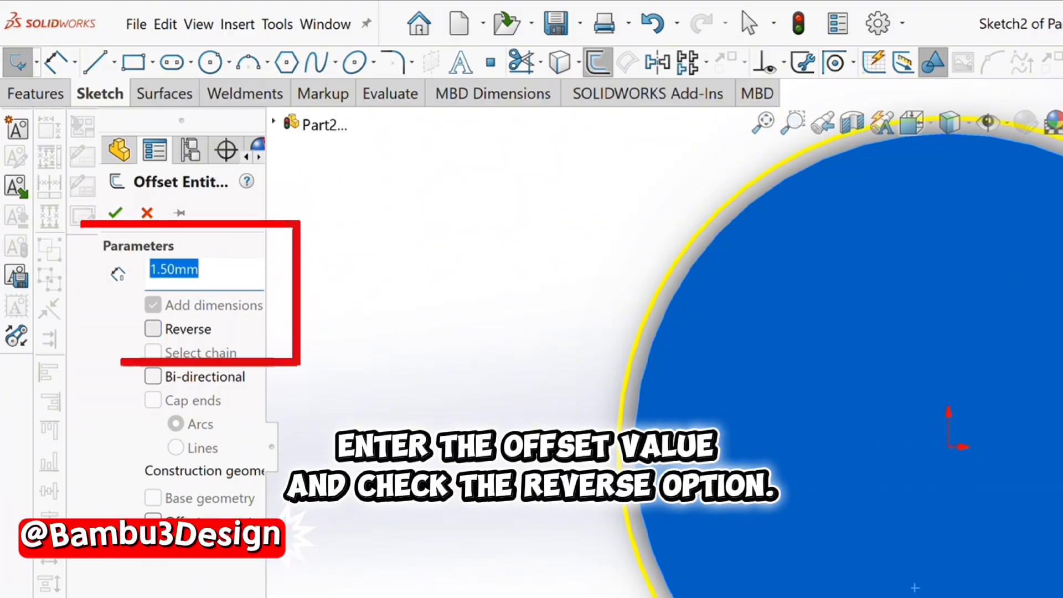
pyautogui.click(748, 22)
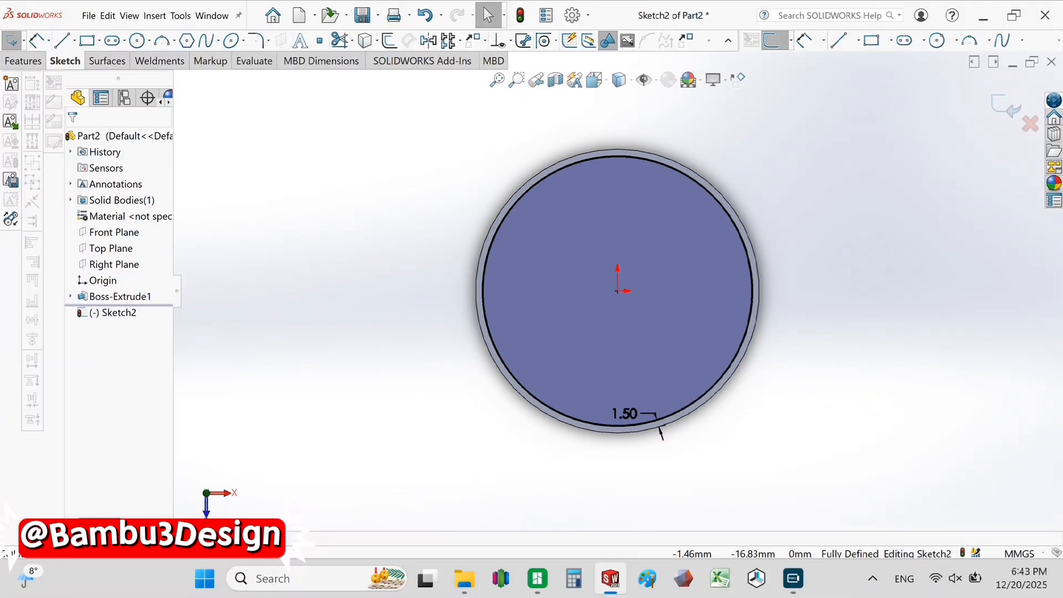
# Cut-extrude the offset circle with the Offset From Surface end condition, stopping 2 mm from the cylinder's bottom face
pyautogui.scroll(1, 610, 370)
pyautogui.moveTo(601, 352); pyautogui.dragTo(577, 279, button='middle')
pyautogui.click(22, 61)
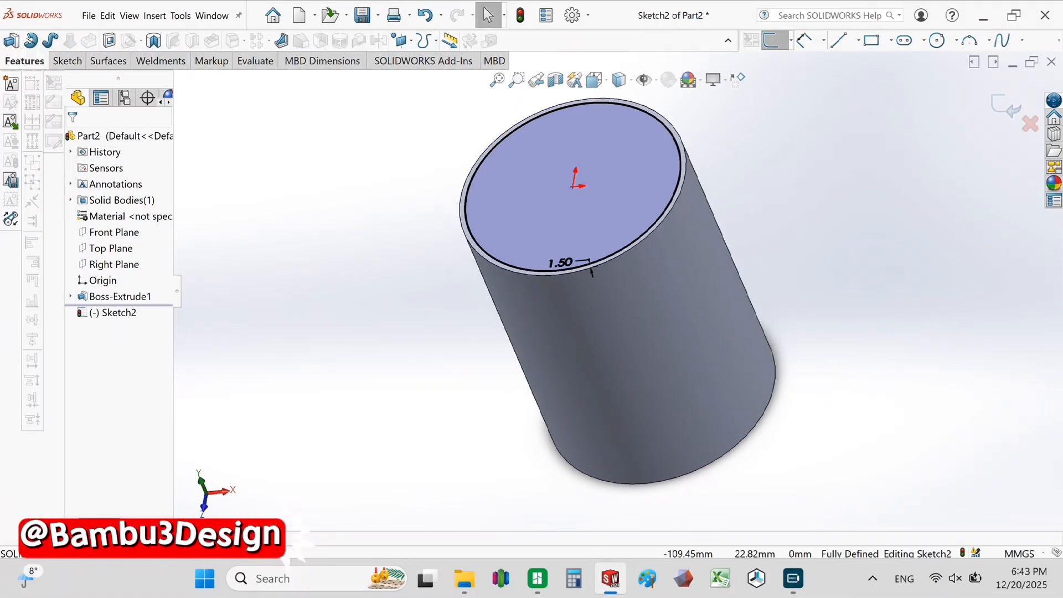
pyautogui.click(107, 40)
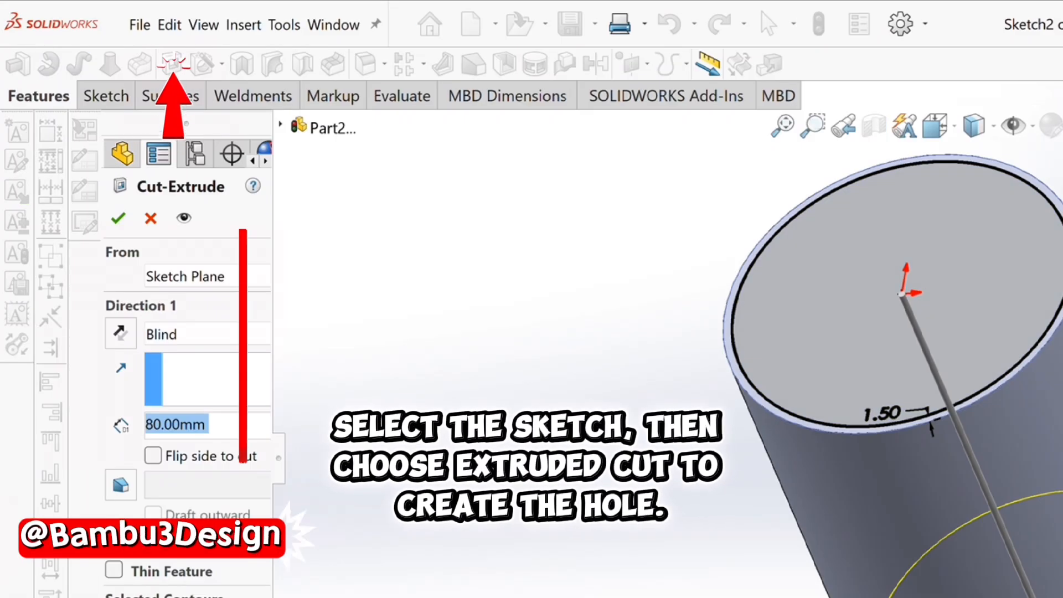
pyautogui.click(207, 333)
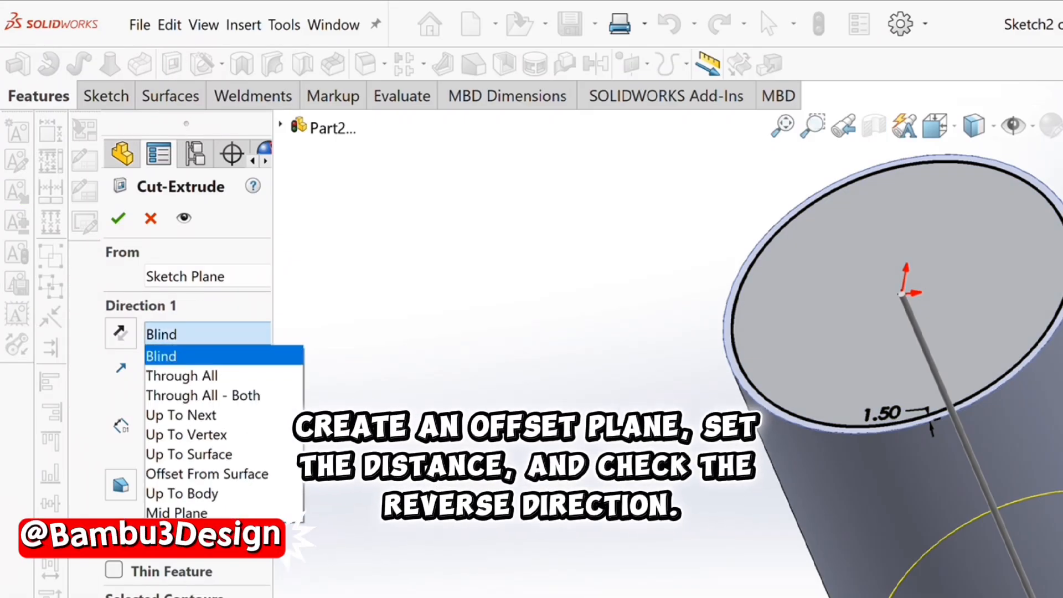
pyautogui.click(207, 473)
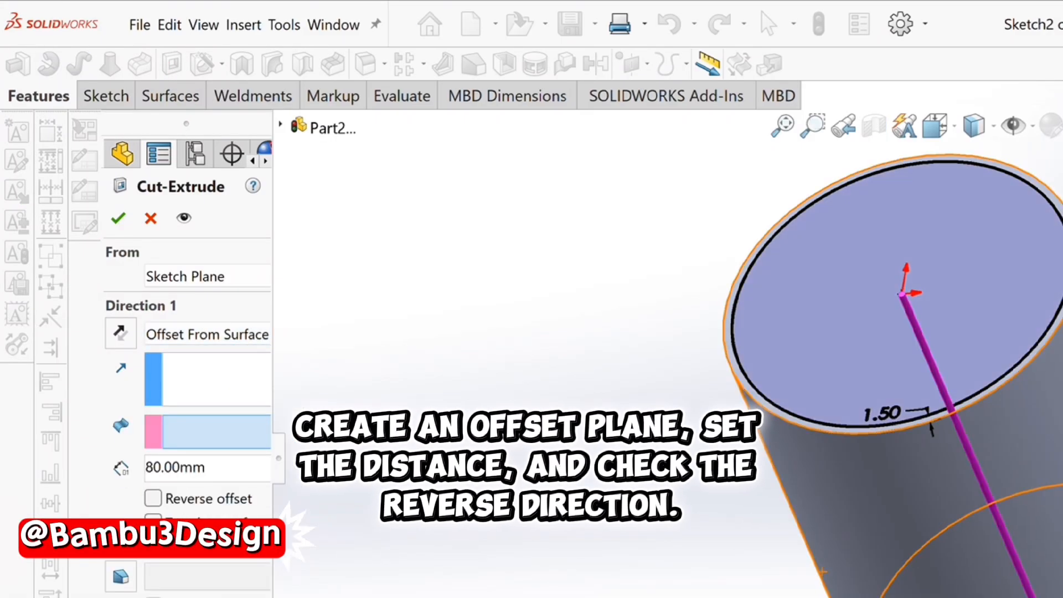
pyautogui.moveTo(886, 388); pyautogui.dragTo(864, 310, button='middle')
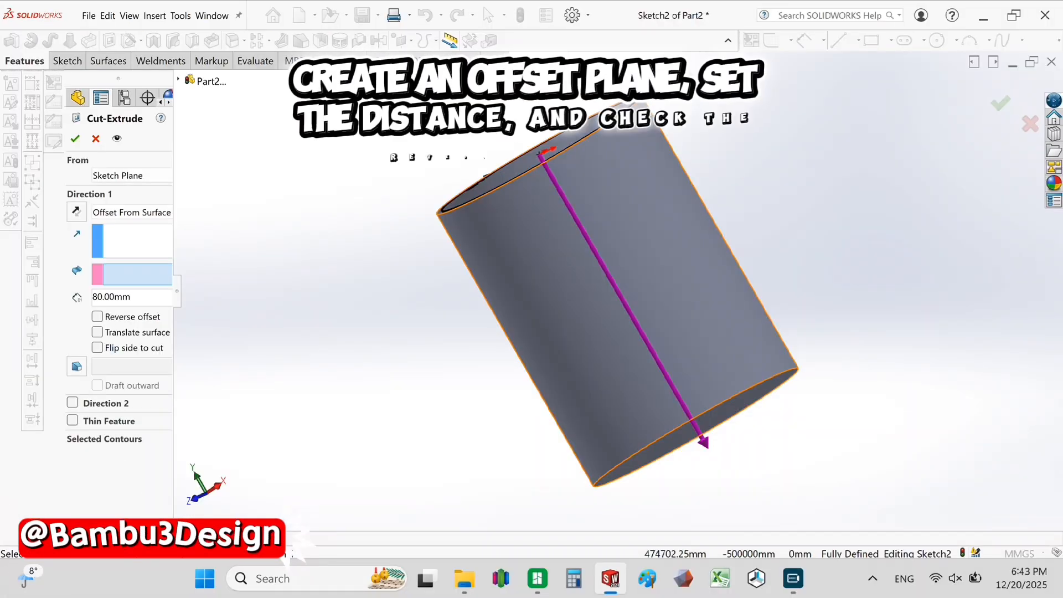
pyautogui.click(735, 403)
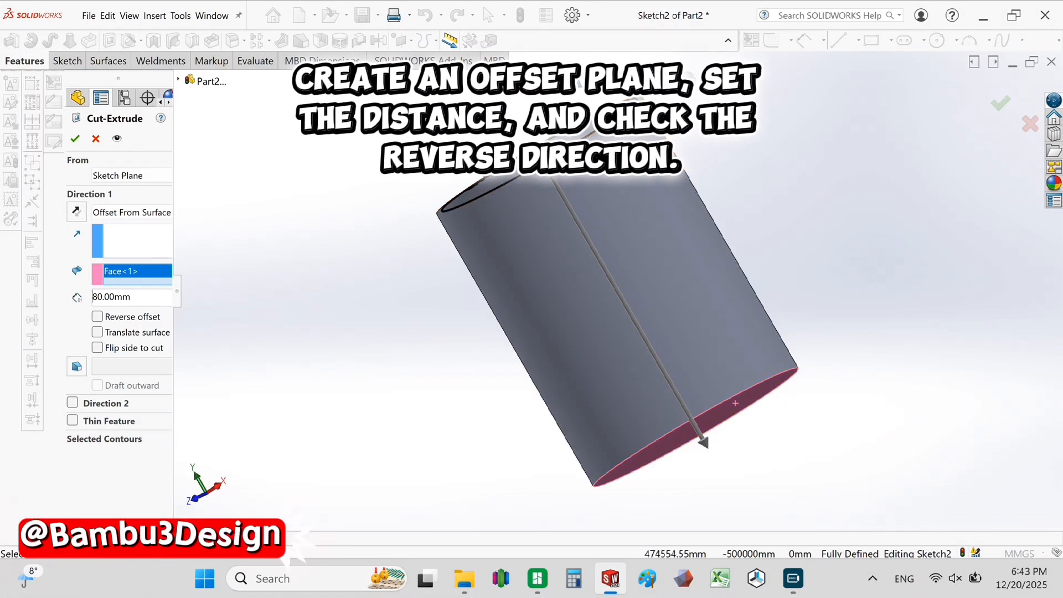
pyautogui.write('2')
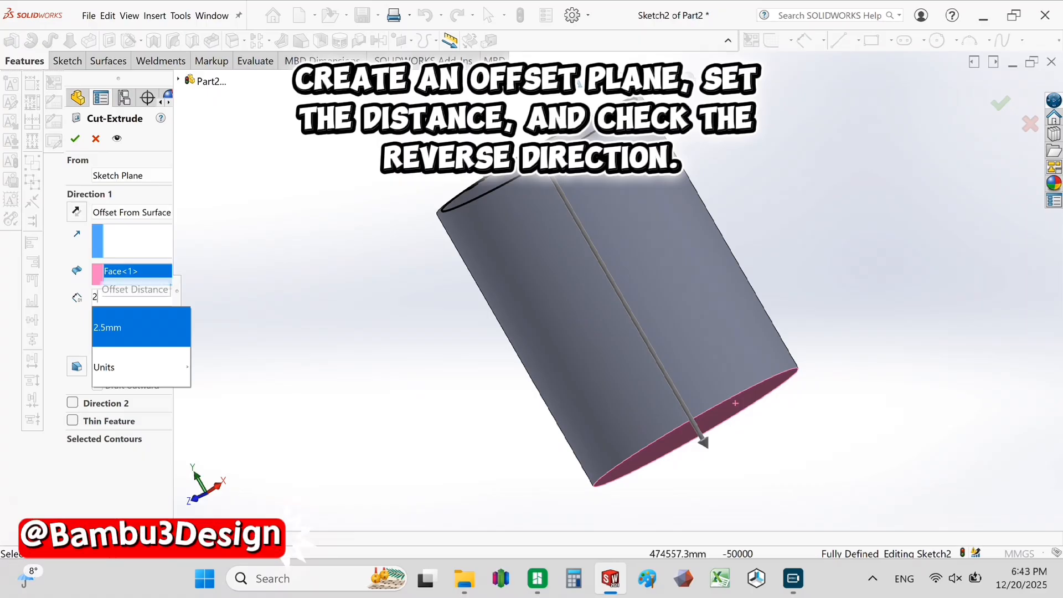
pyautogui.press('Return')
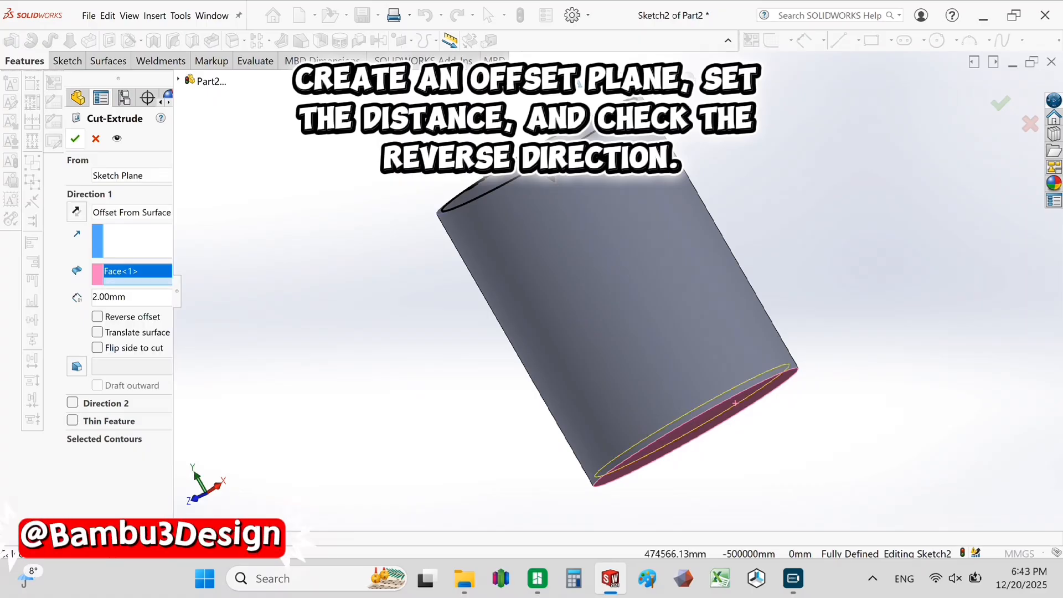
pyautogui.press('Return')
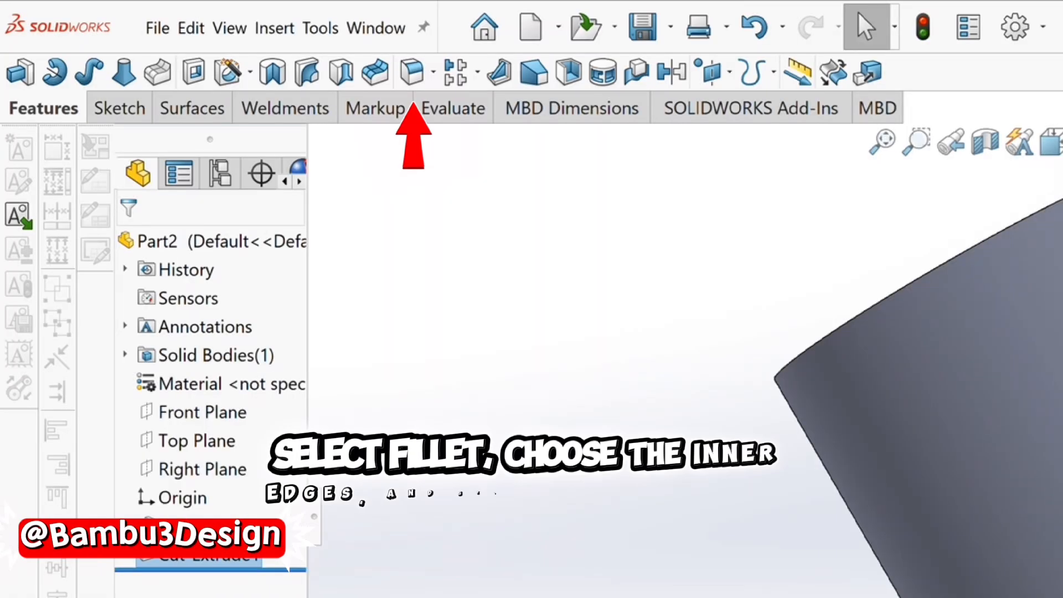
# Fillet the inner bottom edge of the hollow cylinder with a 2 mm radius
pyautogui.moveTo(553, 250); pyautogui.dragTo(542, 299, button='middle')
pyautogui.moveTo(974, 332); pyautogui.dragTo(941, 368, button='middle')
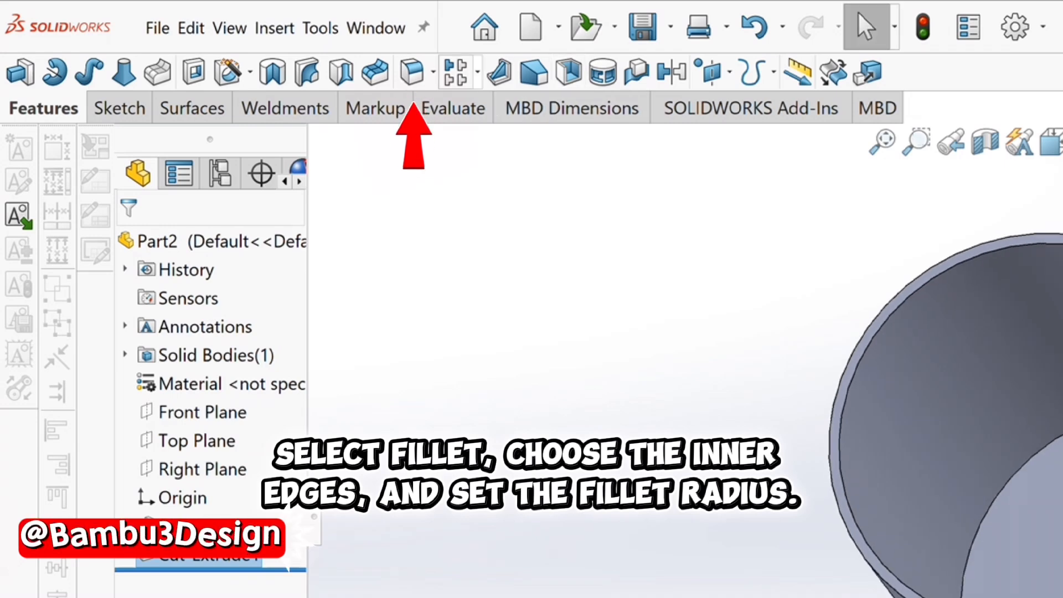
pyautogui.click(412, 72)
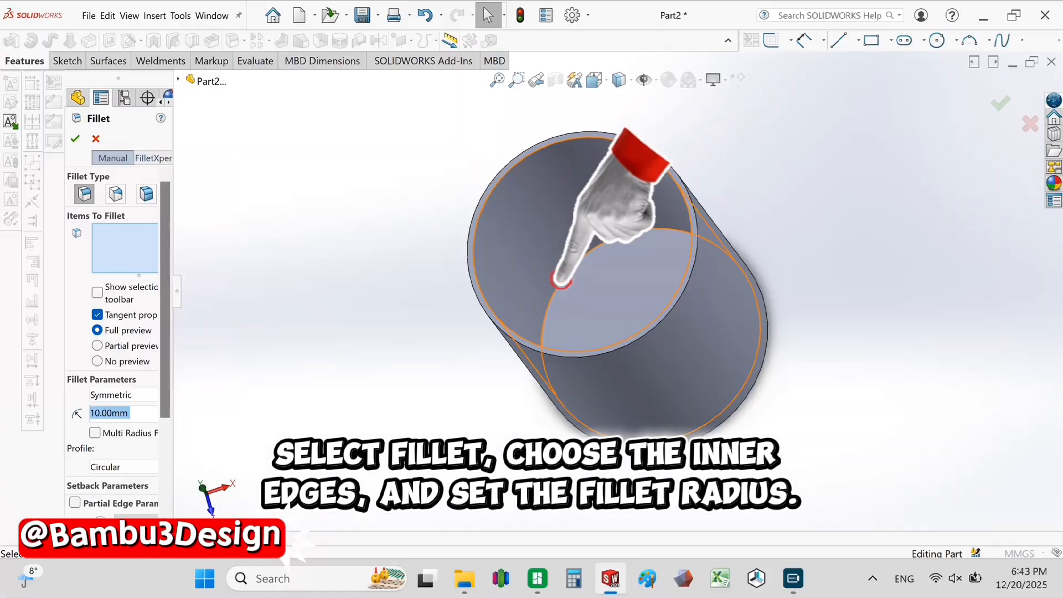
pyautogui.click(995, 496)
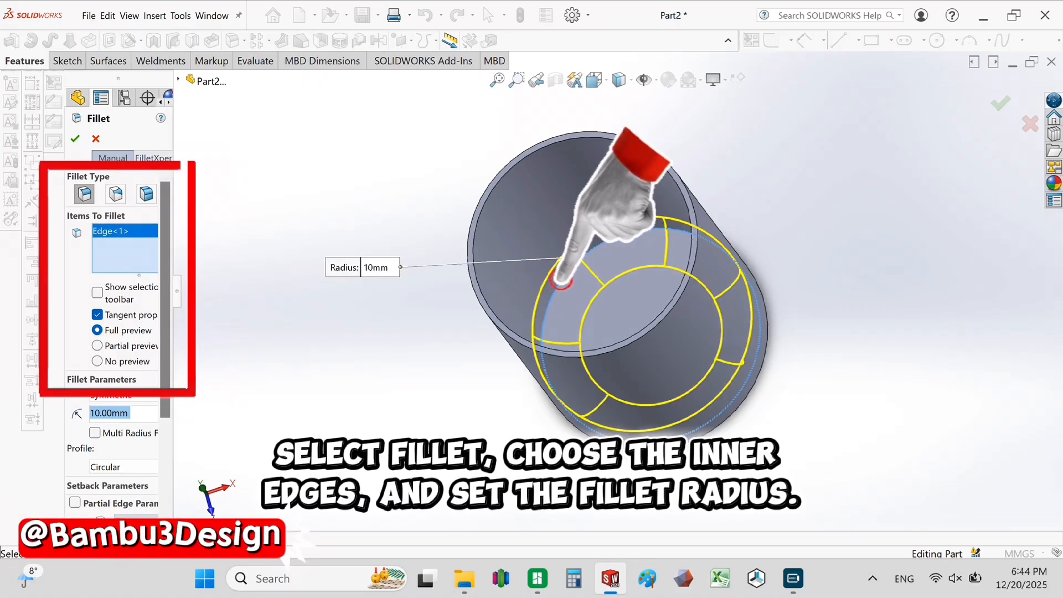
pyautogui.write('2')
pyautogui.press('Return')
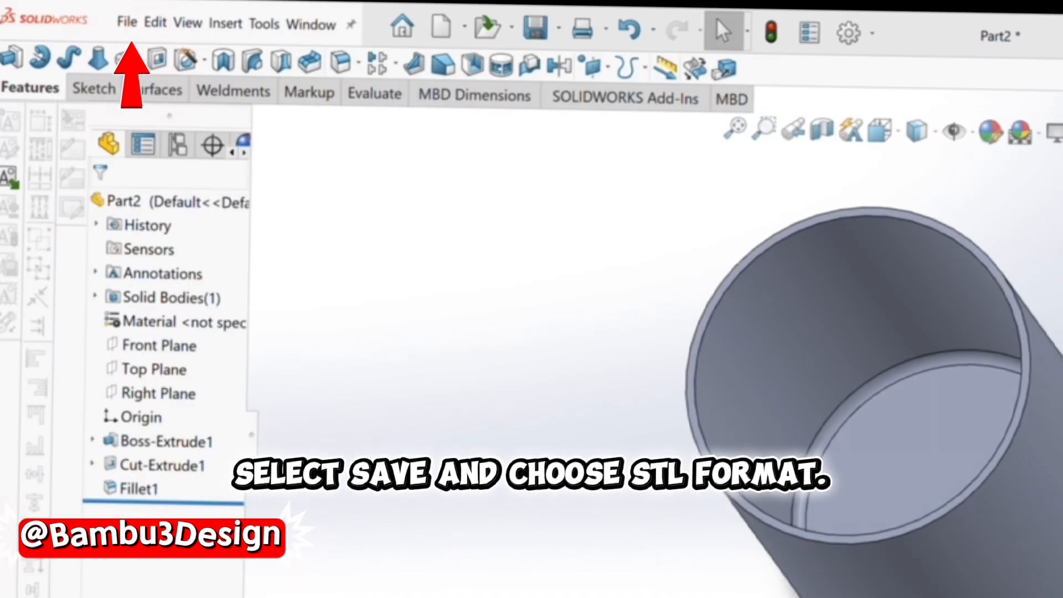
# Save the part as an STL file named cup in the cup0 folder on the Desktop
pyautogui.hotkey('alt', 'f')
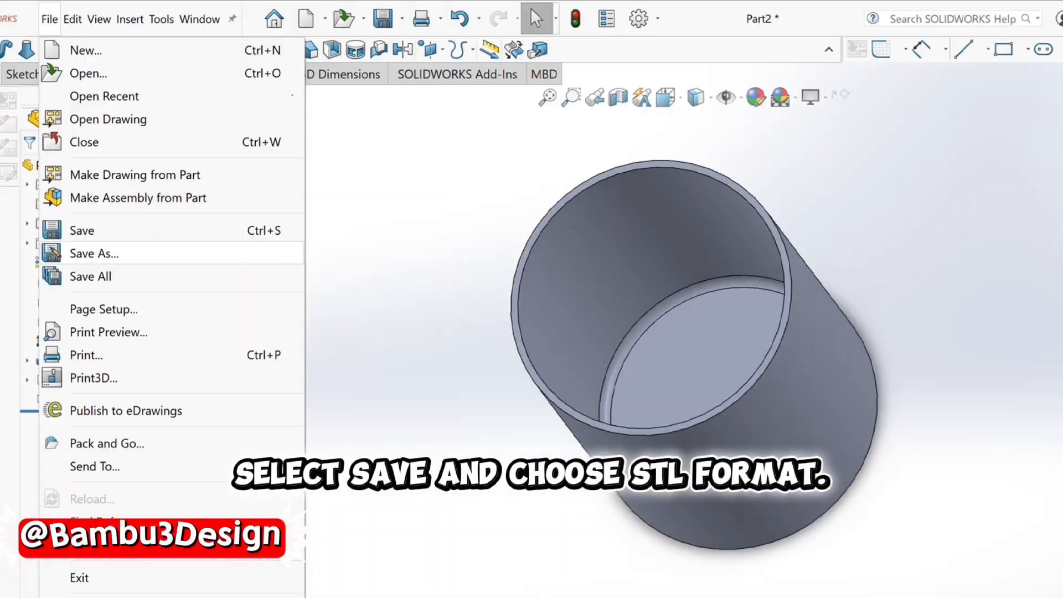
pyautogui.press('Return')
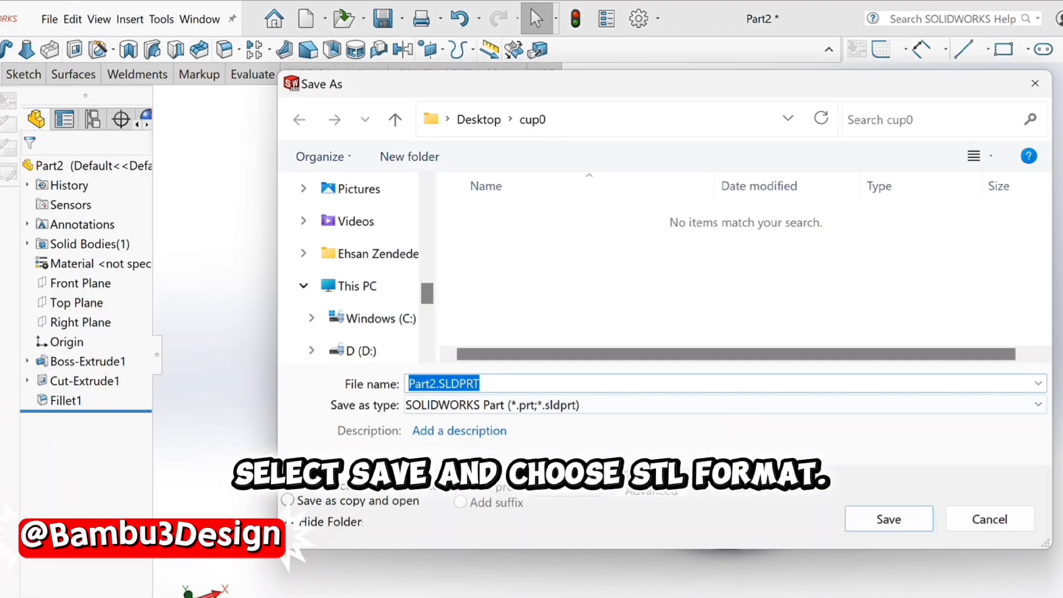
pyautogui.click(724, 404)
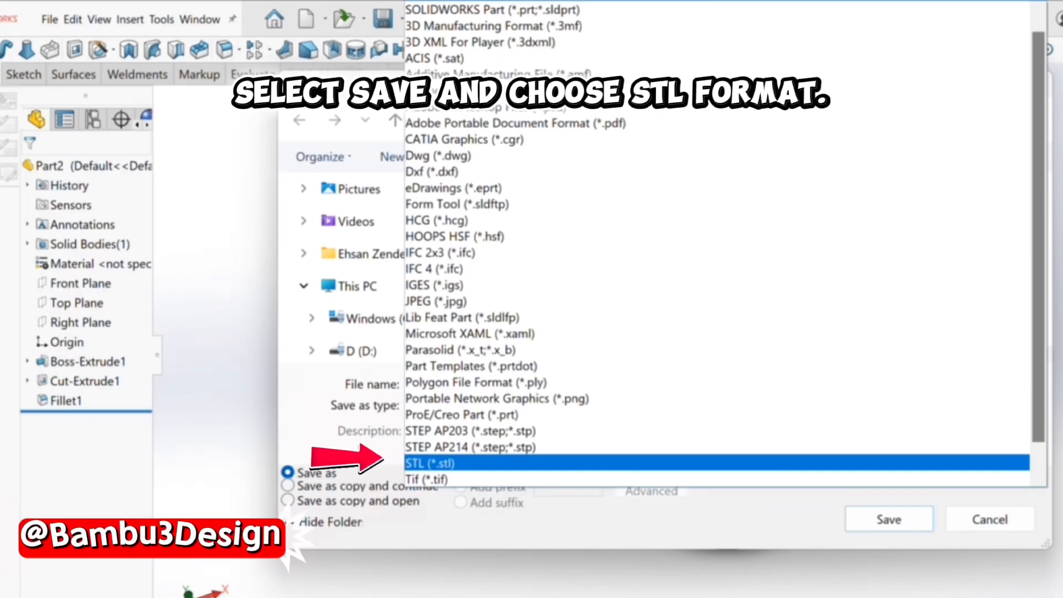
pyautogui.click(429, 463)
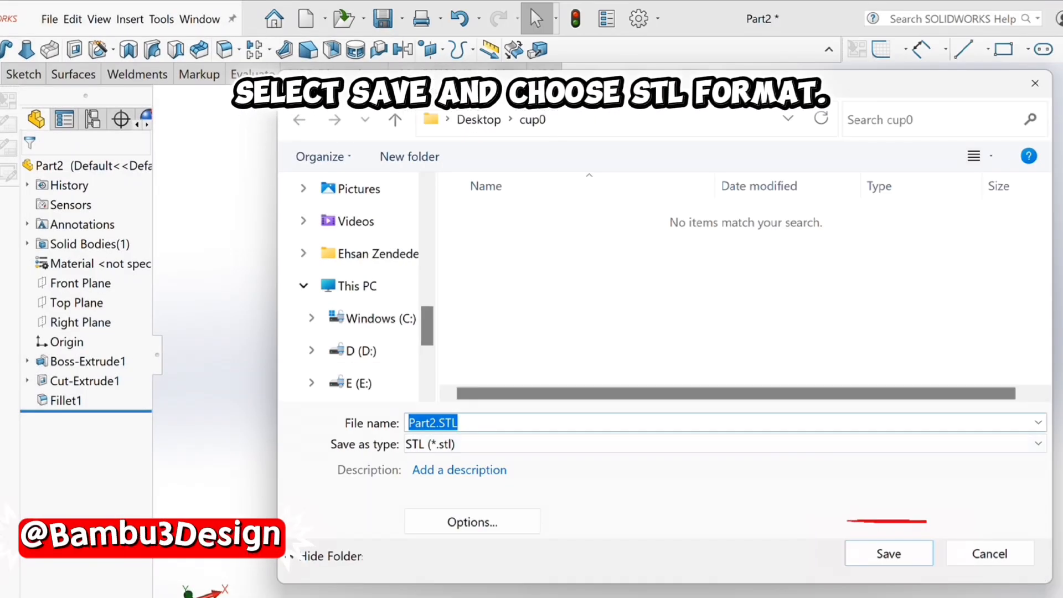
pyautogui.write('cup')
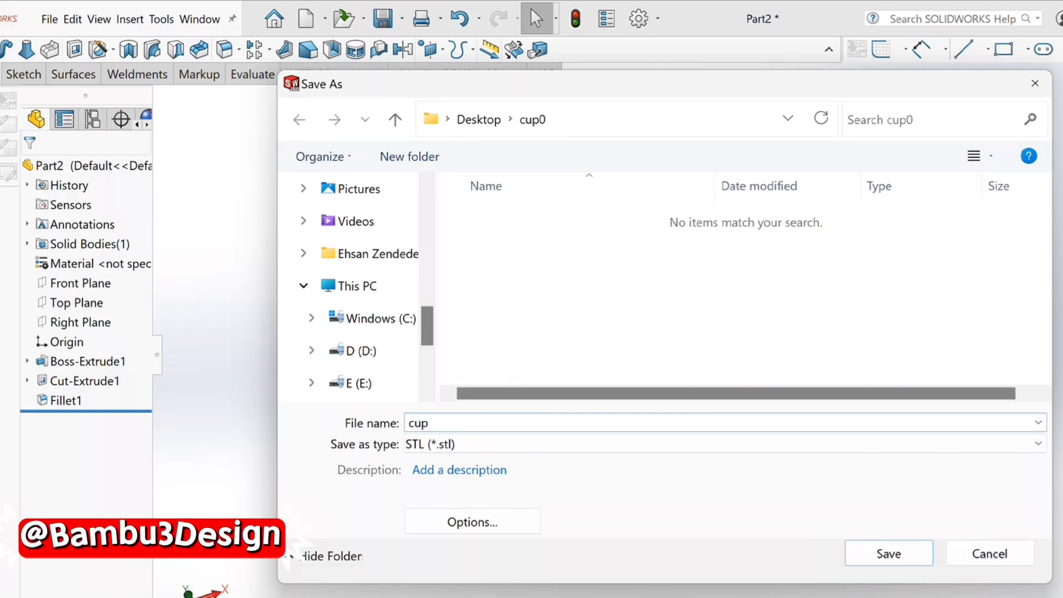
pyautogui.click(889, 554)
pyautogui.click(642, 377)
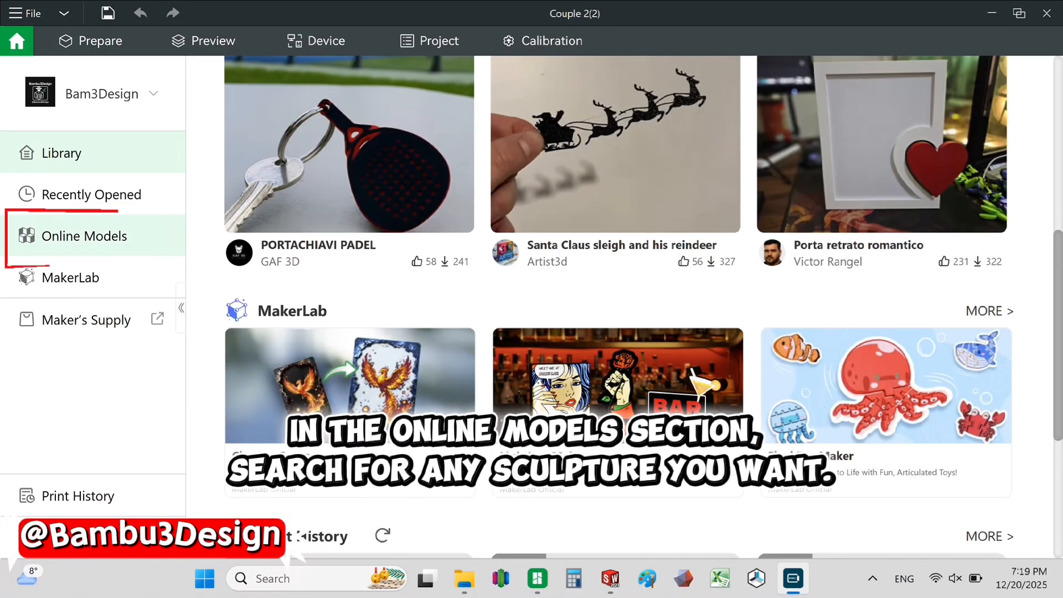
# In Bambu Studio, search the online models for "Santa and Mrs Claus kissing"
pyautogui.click(84, 235)
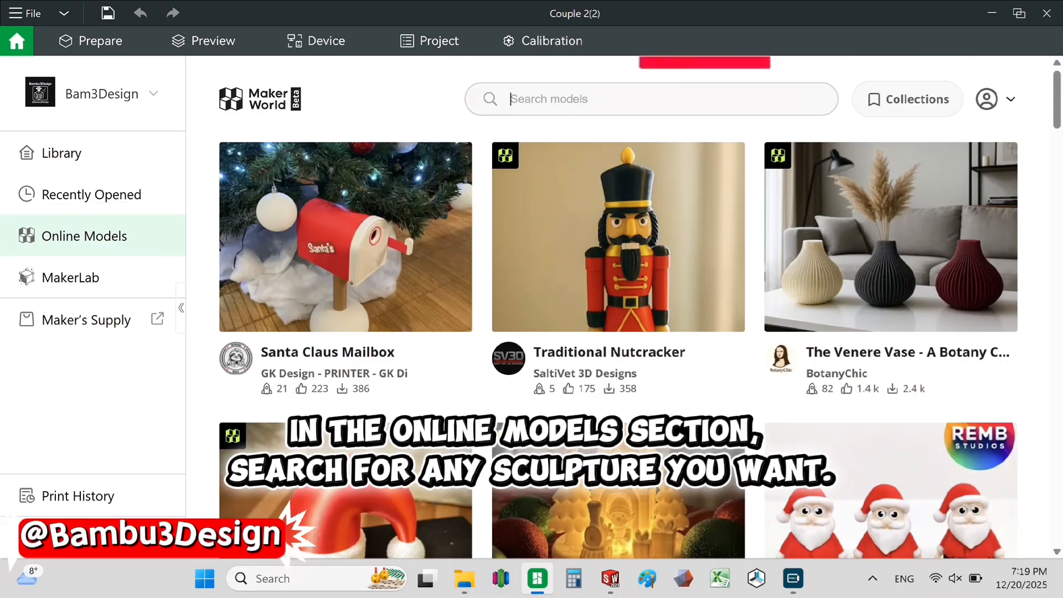
pyautogui.write('Santa and Mrs Claus kissing')
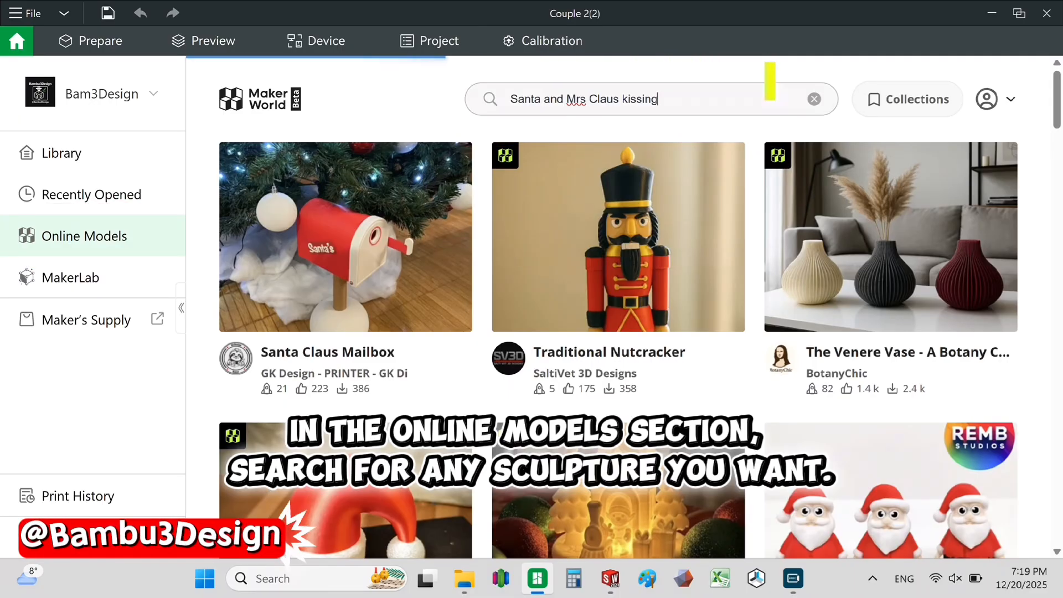
pyautogui.press('Return')
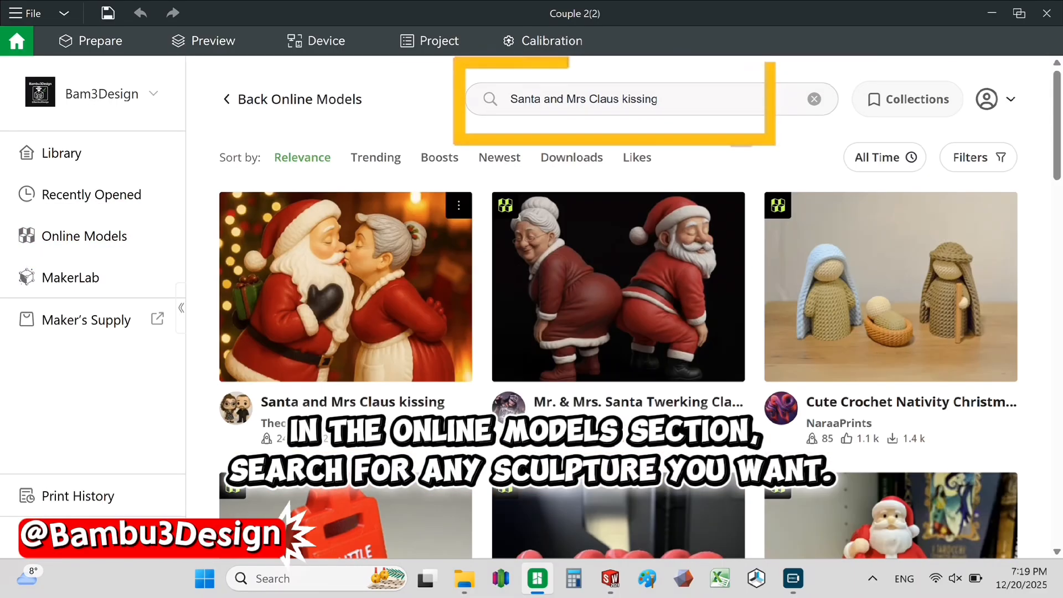
# Download and open the "Santa and Mrs Claus kissing" model, postponing the switch of the project's printer model
pyautogui.click(345, 286)
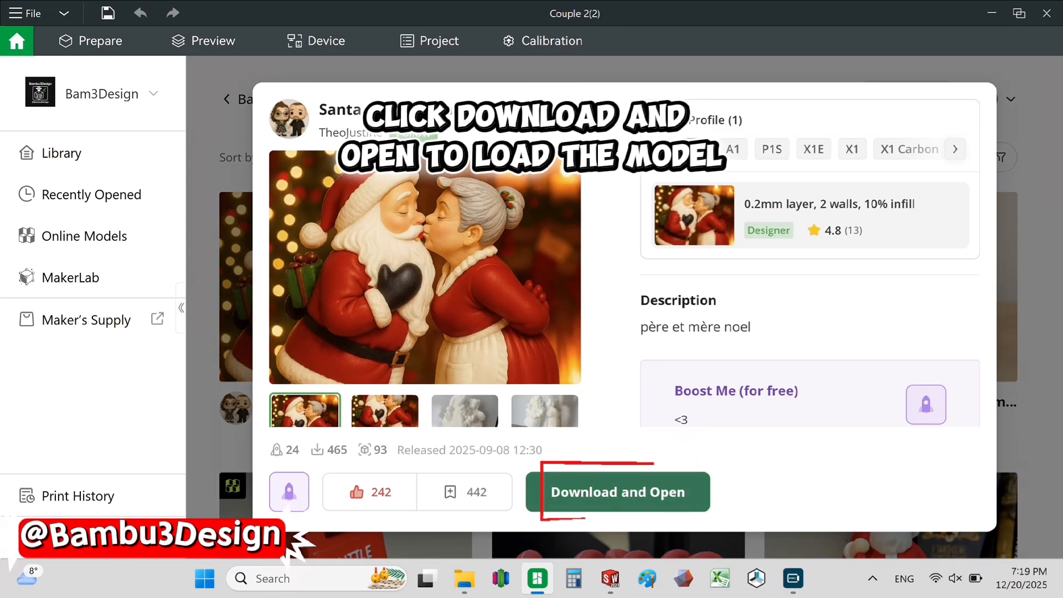
pyautogui.click(617, 492)
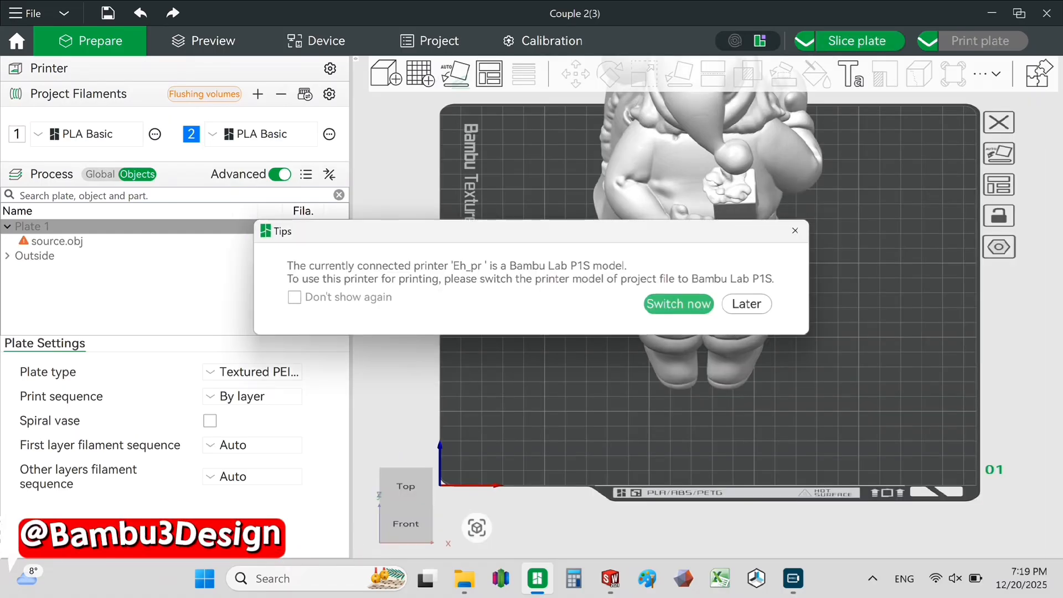
pyautogui.click(745, 304)
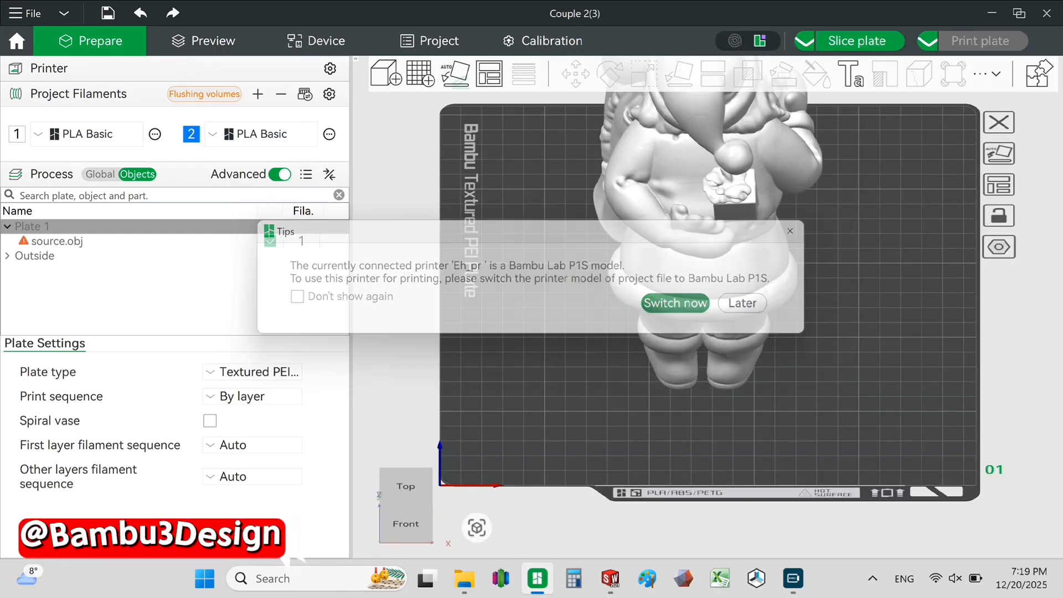
# Repair the mesh of the imported Santa and Mrs Claus sculpture with Fix Model
pyautogui.moveTo(803, 332); pyautogui.dragTo(754, 338)
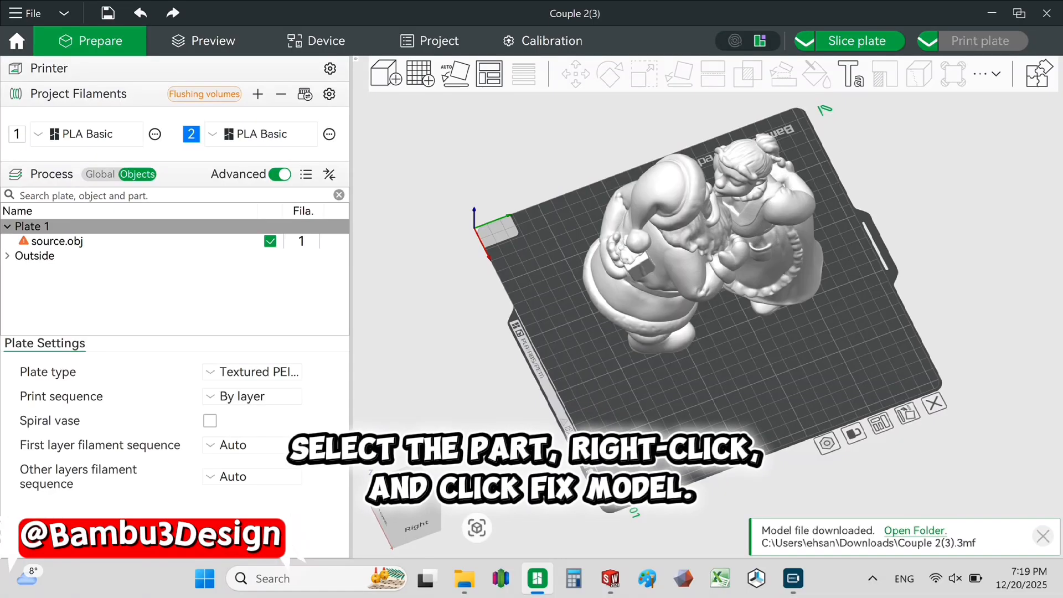
pyautogui.rightClick(696, 249)
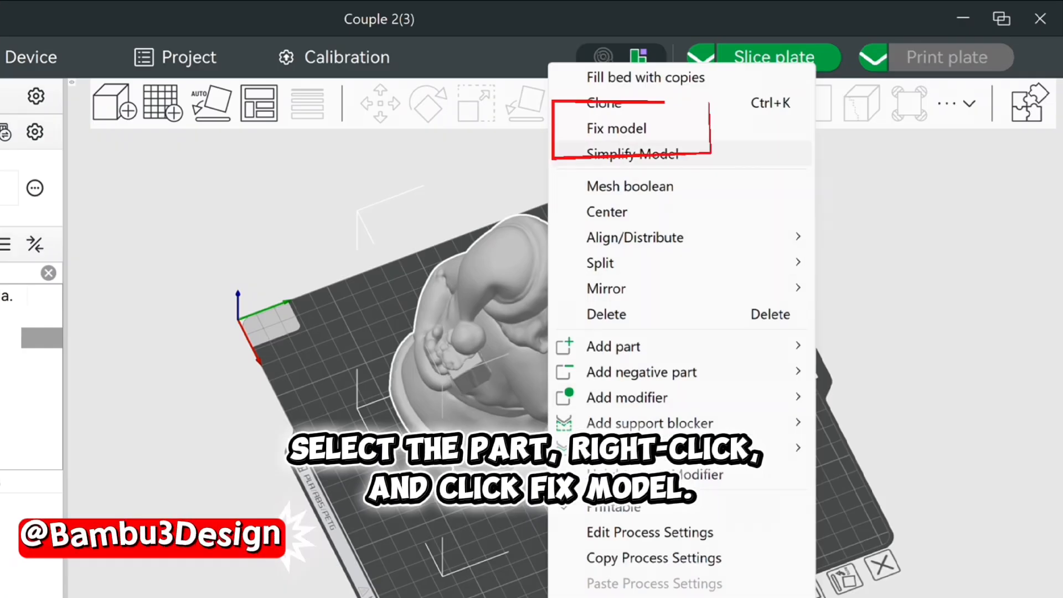
pyautogui.click(616, 128)
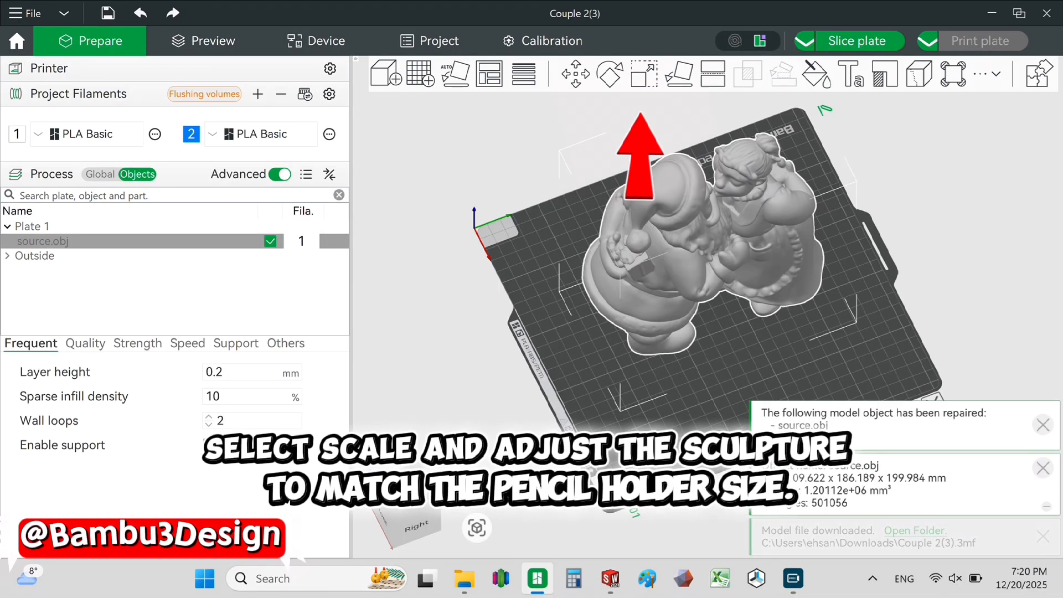
# Scale the sculpture uniformly to an X size of 40 mm
pyautogui.click(644, 73)
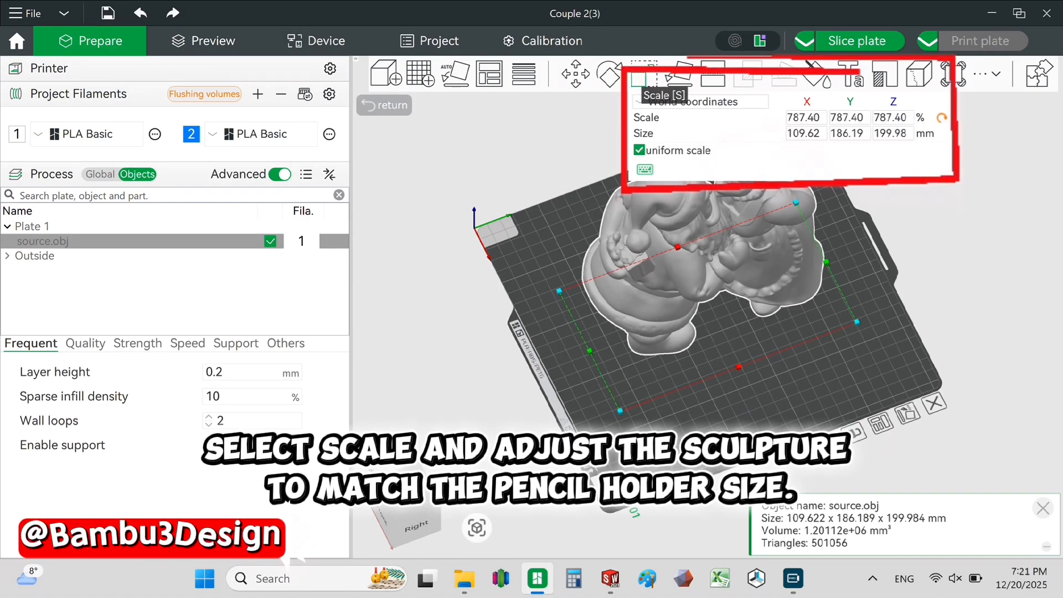
pyautogui.write('4')
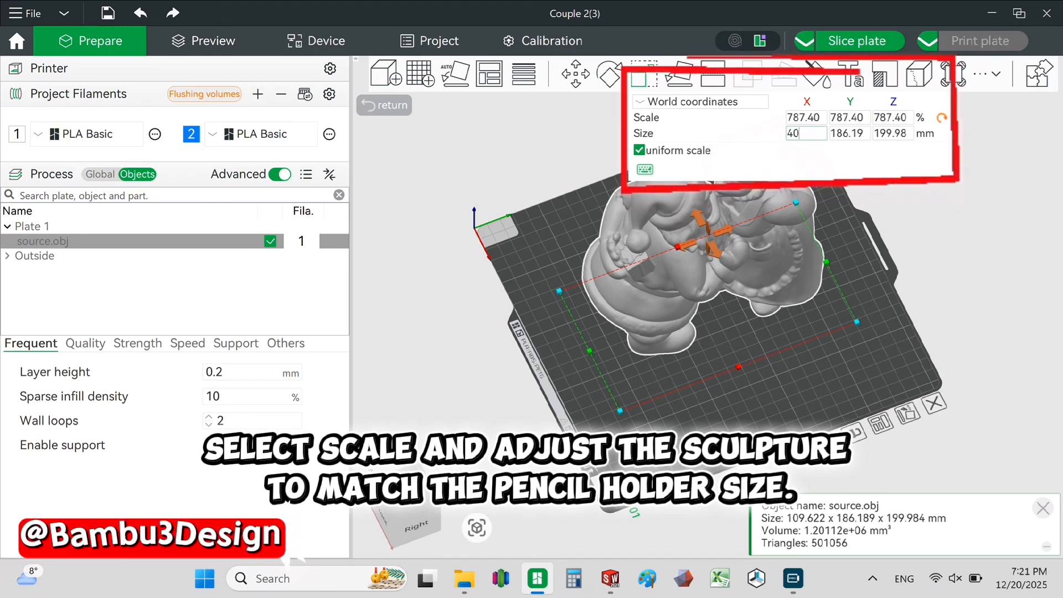
pyautogui.write('0')
pyautogui.press('Return')
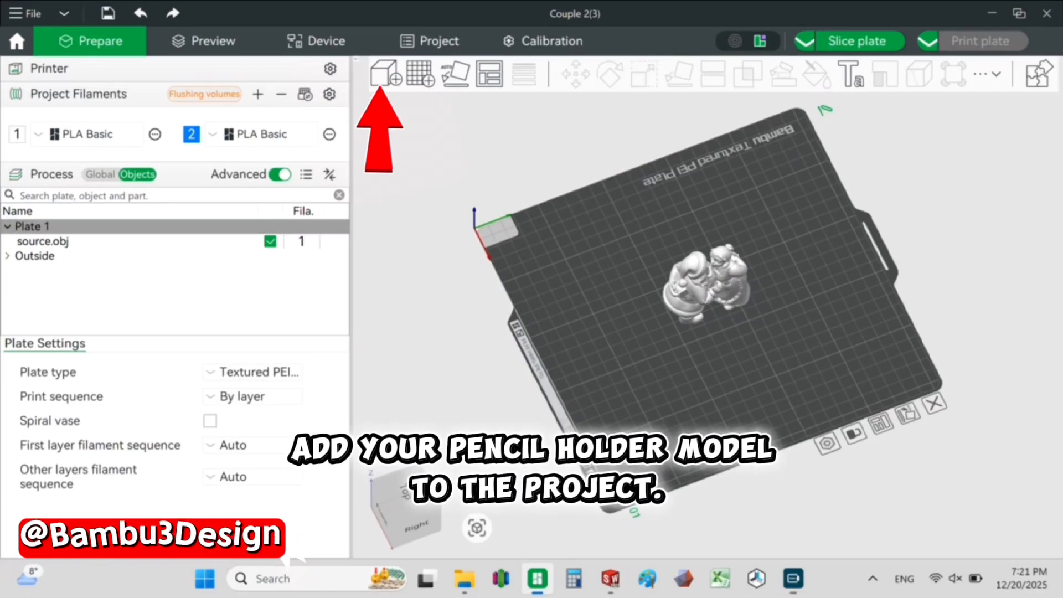
# Import cup.STL from the cup0 folder and lay the cup upright on its bottom face
pyautogui.click(385, 73)
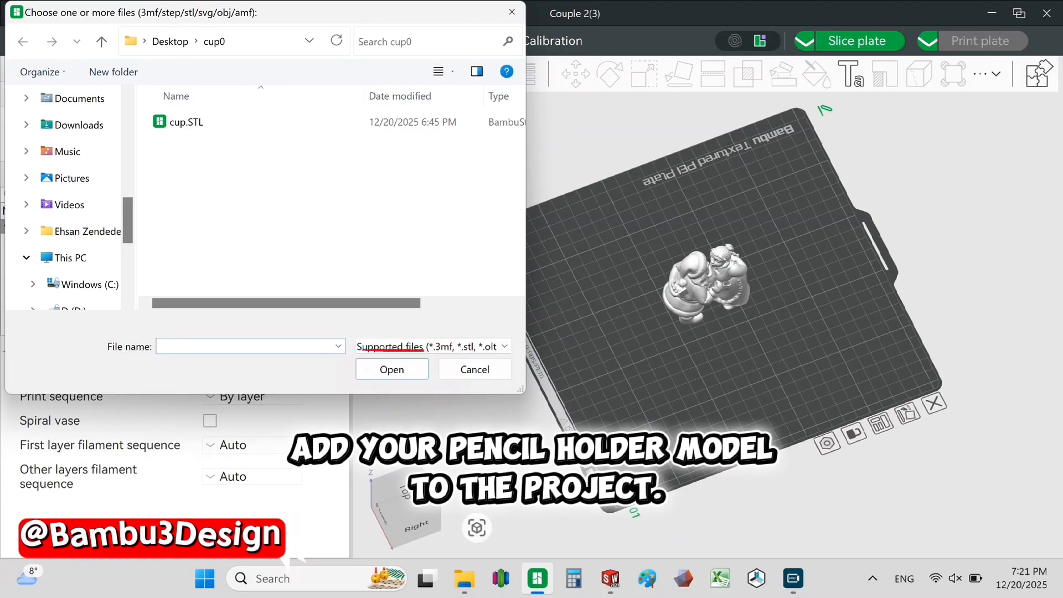
pyautogui.doubleClick(186, 122)
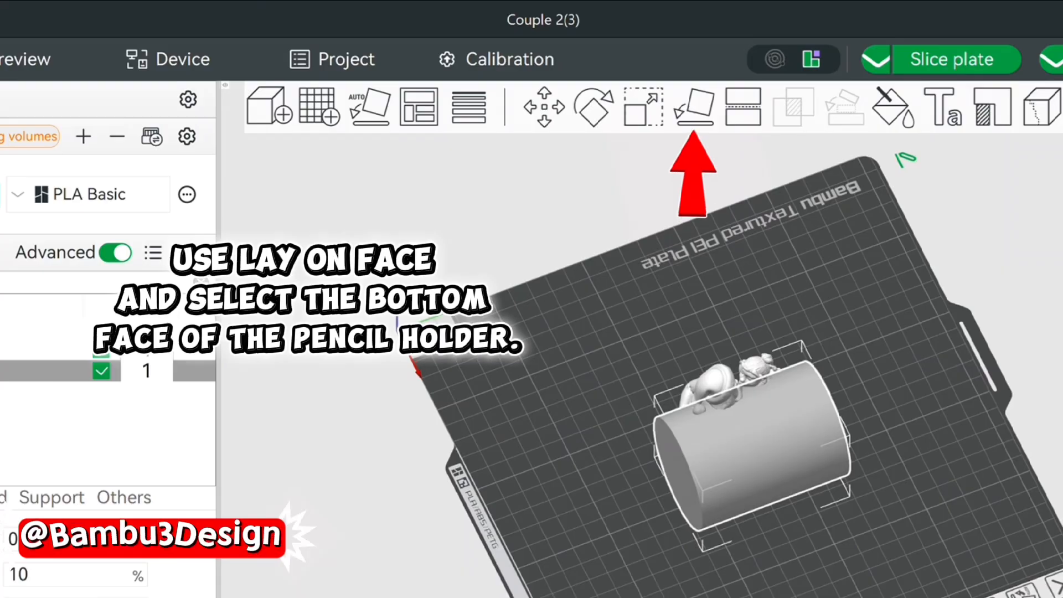
pyautogui.click(693, 108)
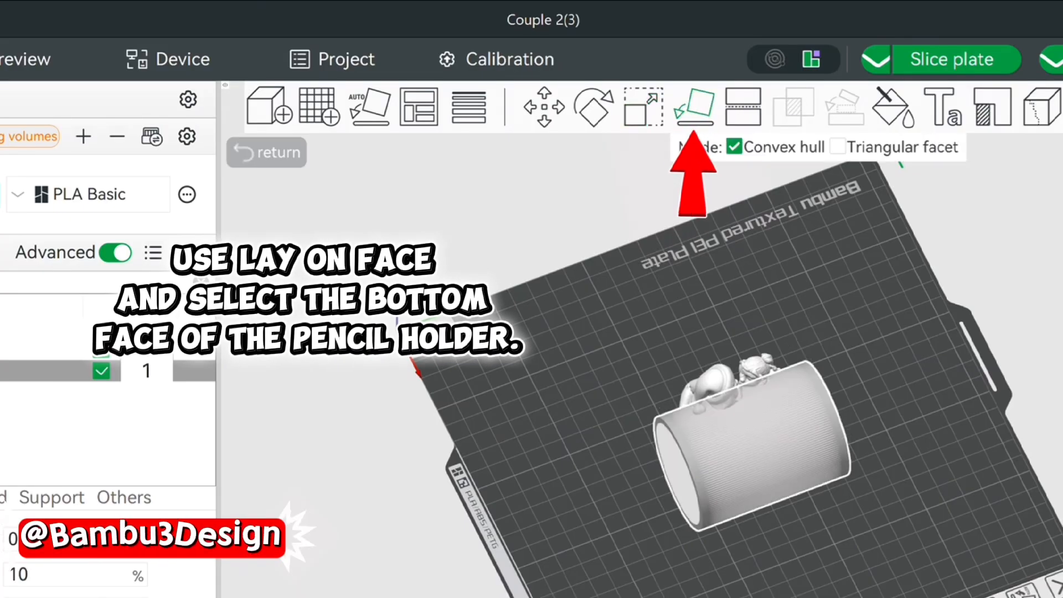
pyautogui.click(672, 452)
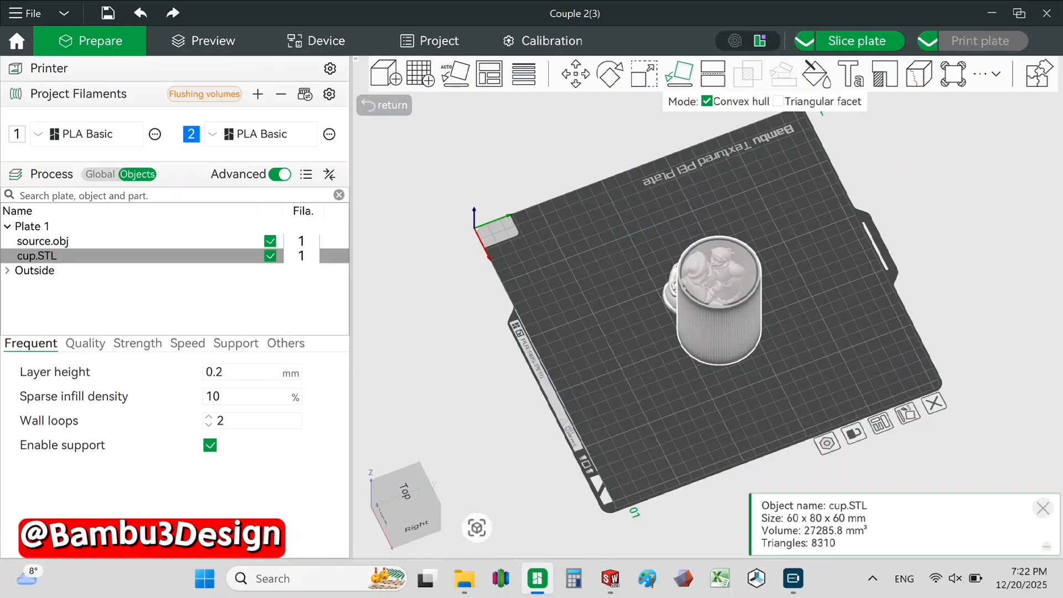
pyautogui.press('Escape')
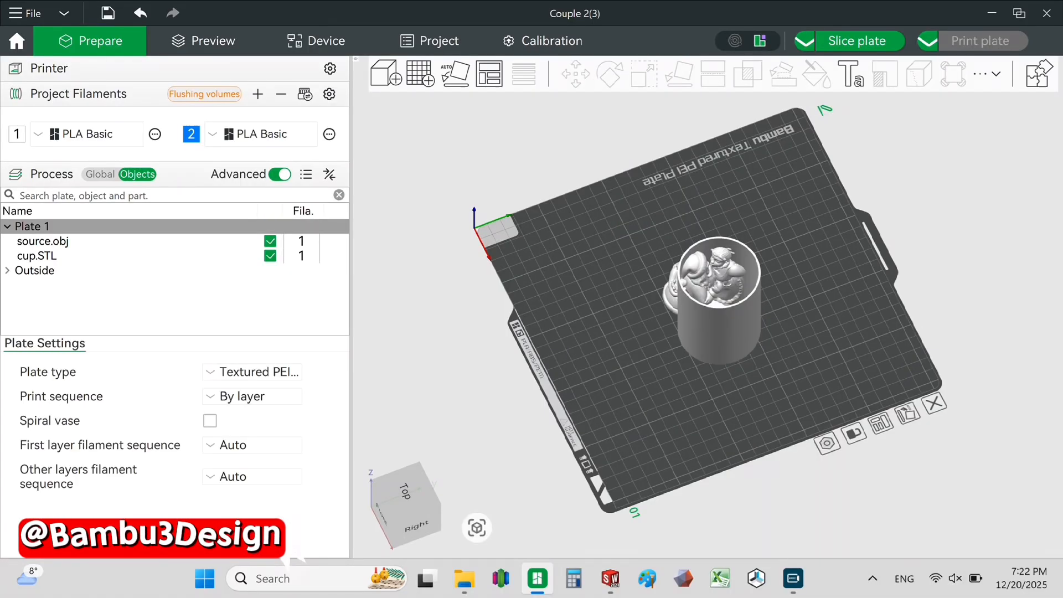
# Center both the cup and the sculpture on the build plate
pyautogui.rightClick(751, 310)
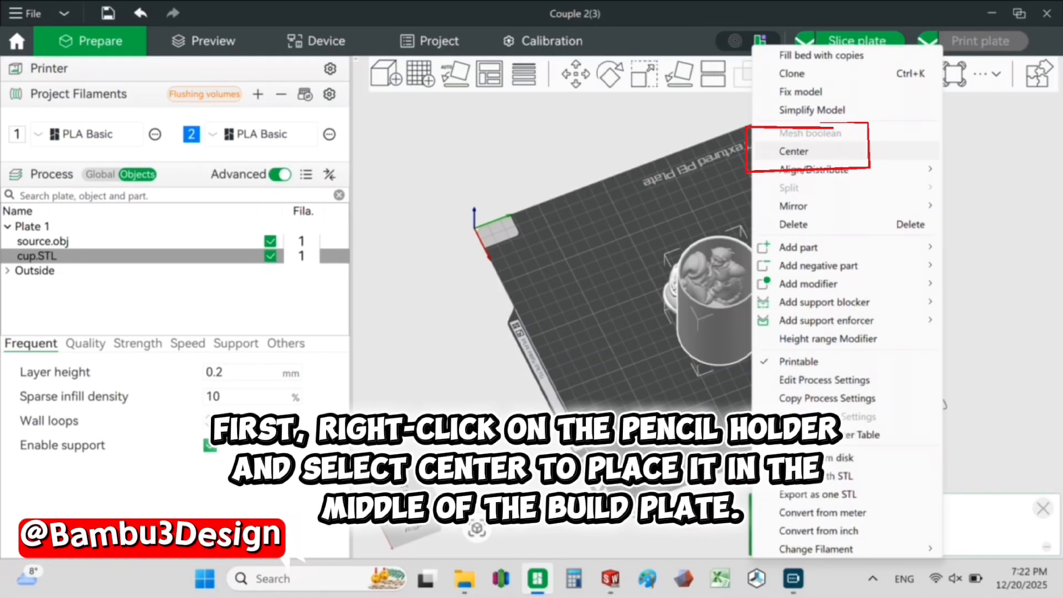
pyautogui.click(794, 151)
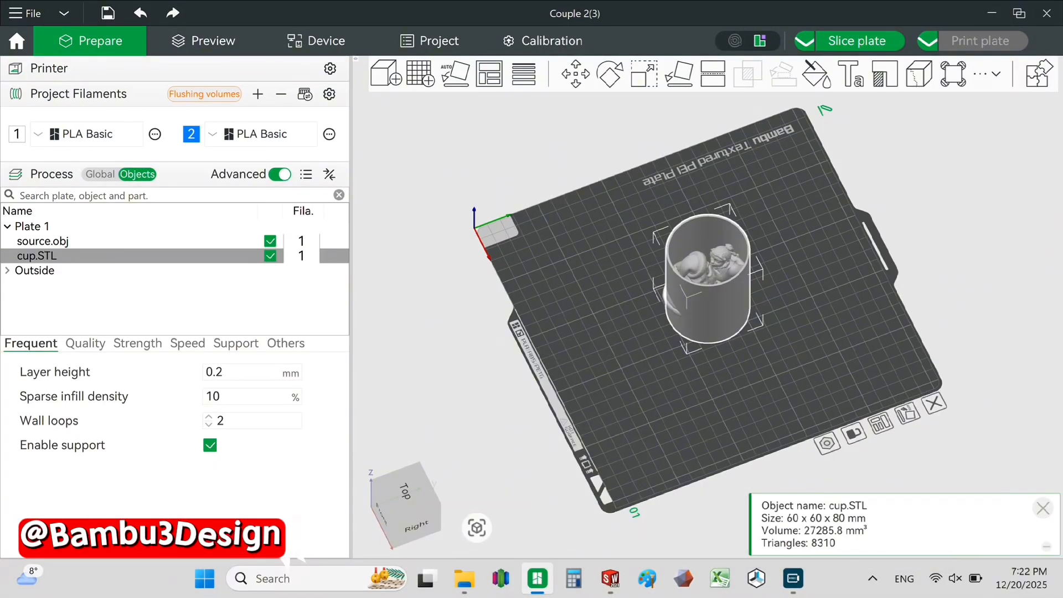
pyautogui.click(704, 266)
pyautogui.rightClick(705, 265)
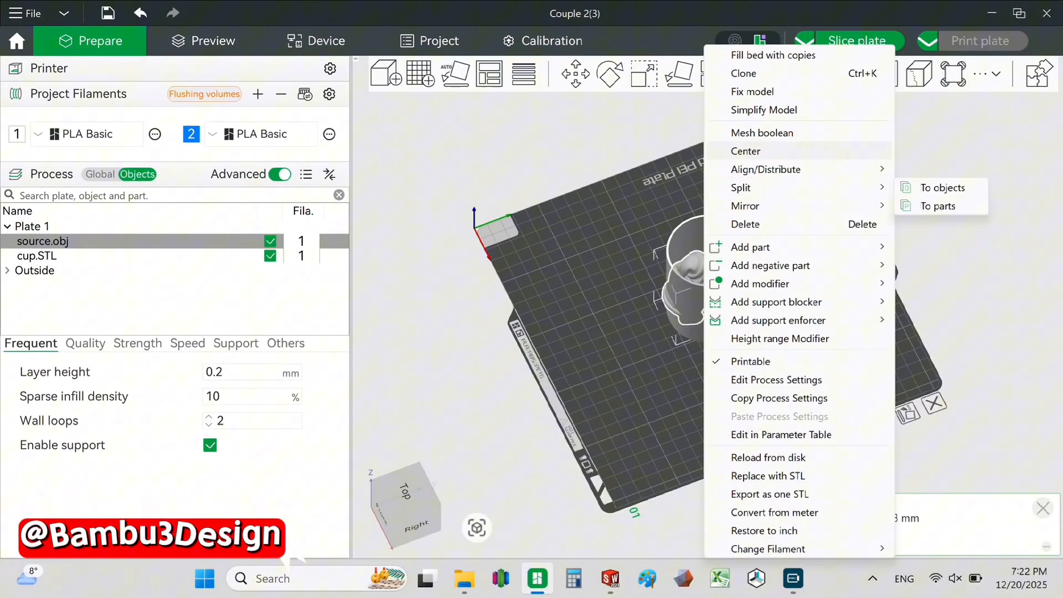
pyautogui.click(775, 151)
# From the top view, rotate the sculpture slightly about the Z axis to an absolute angle of about 168.63°
pyautogui.click(405, 498)
pyautogui.scroll(5, 711, 308)
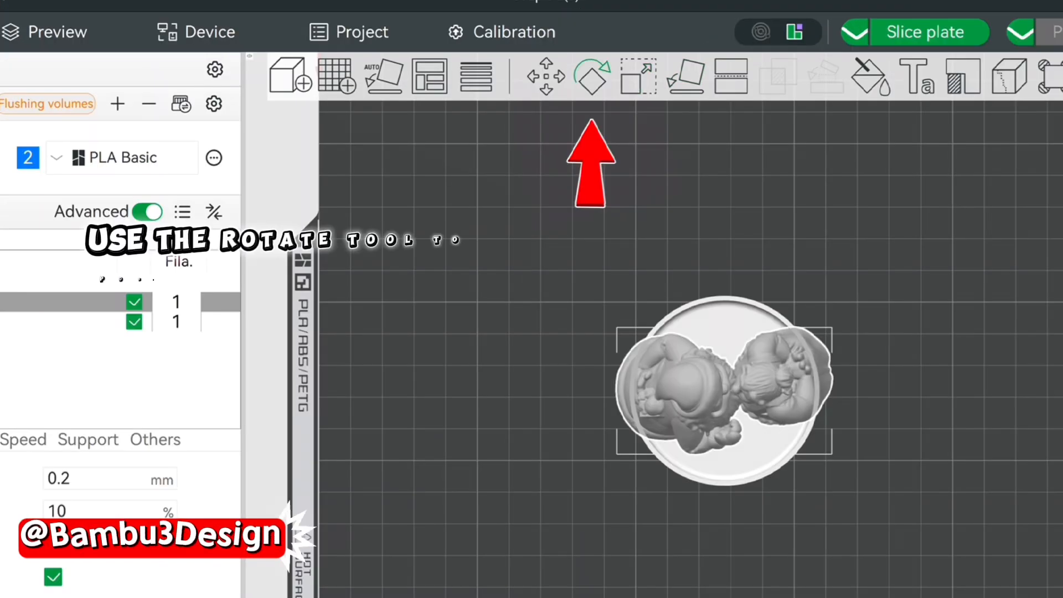
pyautogui.click(609, 73)
pyautogui.moveTo(736, 534); pyautogui.dragTo(711, 532)
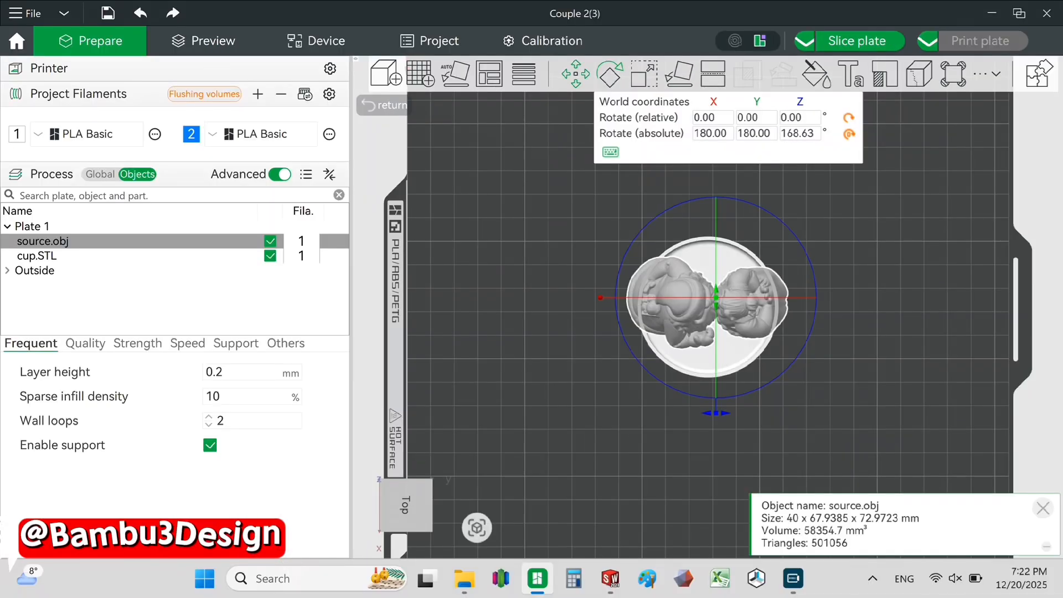
# Move the sculpture along X to about 160.47 mm so it overlaps the cup's outer wall
pyautogui.click(575, 73)
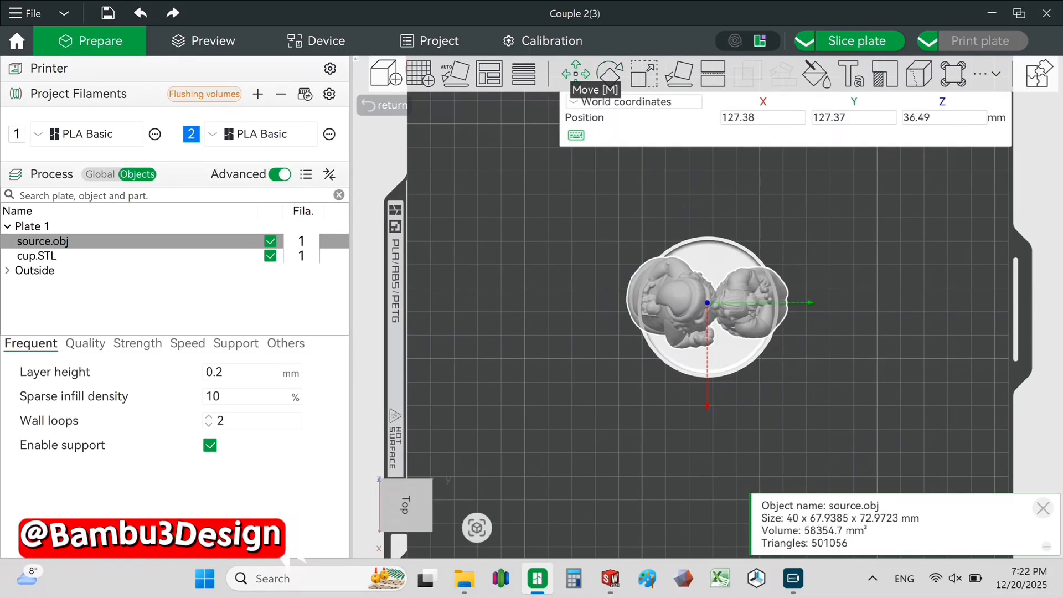
pyautogui.moveTo(707, 404); pyautogui.dragTo(708, 486)
pyautogui.scroll(8, 708, 486)
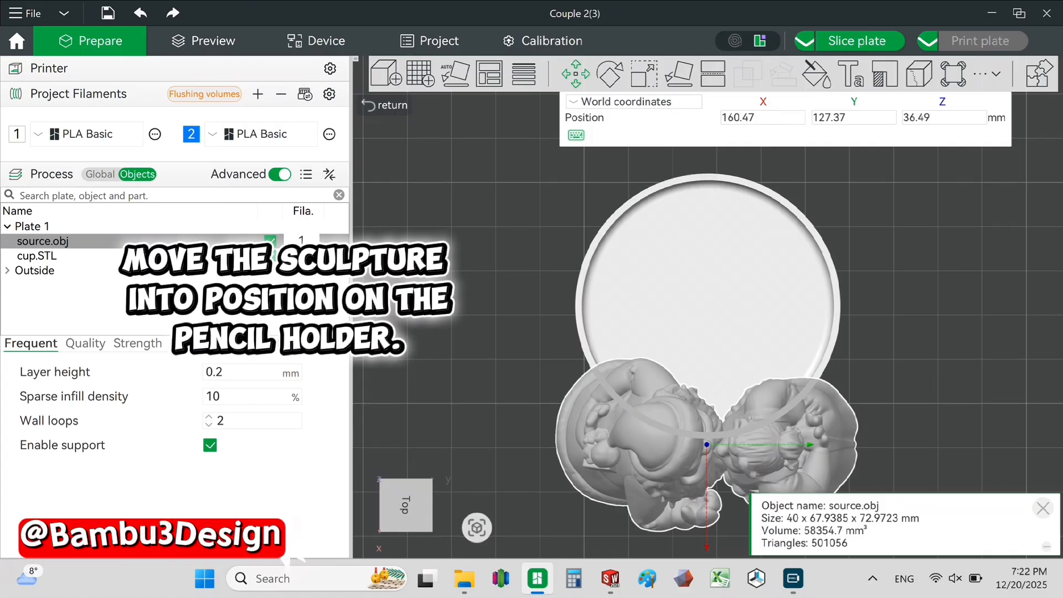
# Subtract the cup from the Santa and Mrs Claus sculpture with a mesh boolean, keeping the cup as an object
pyautogui.moveTo(707, 486); pyautogui.dragTo(660, 243, button='middle')
pyautogui.moveTo(660, 244); pyautogui.dragTo(661, 241)
pyautogui.click(498, 387)
pyautogui.moveTo(498, 388); pyautogui.dragTo(498, 352)
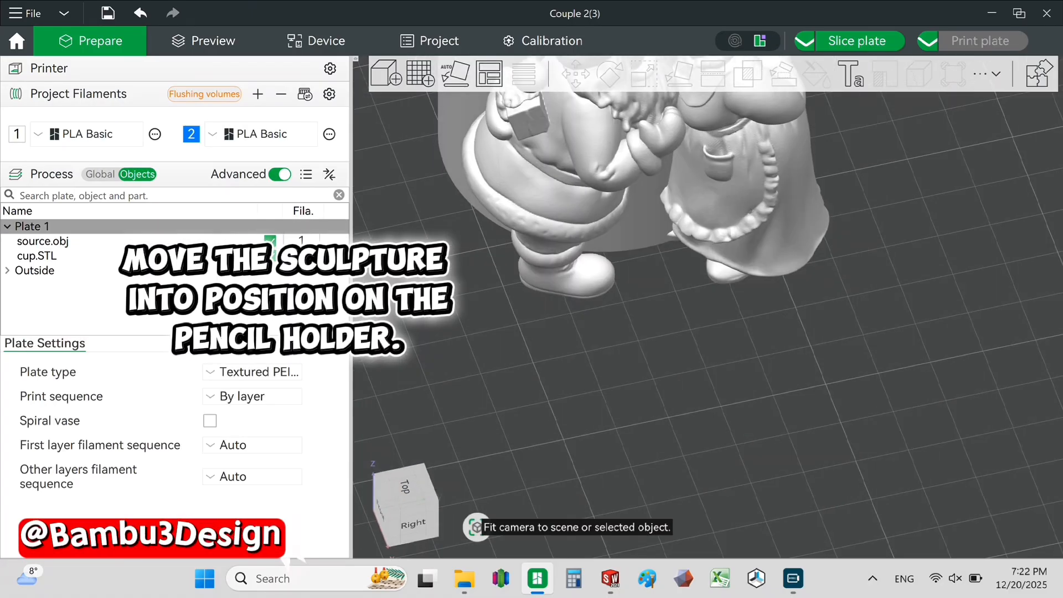
pyautogui.click(476, 527)
pyautogui.scroll(5, 708, 308)
pyautogui.moveTo(554, 399)
pyautogui.mouseDown()
pyautogui.moveTo(570, 399)
pyautogui.moveTo(498, 399)
pyautogui.mouseUp()
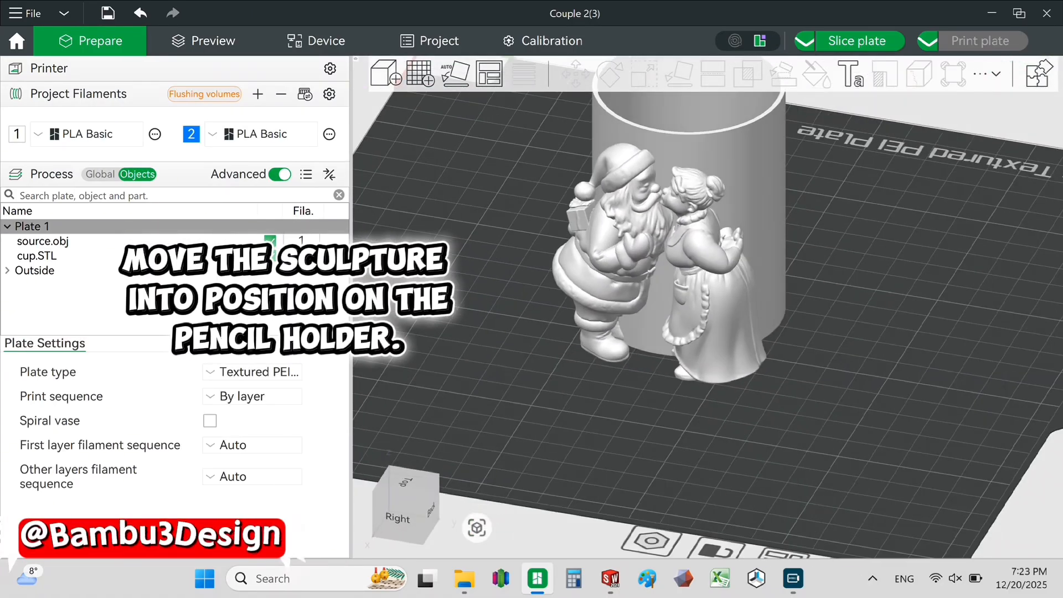
pyautogui.click(637, 265)
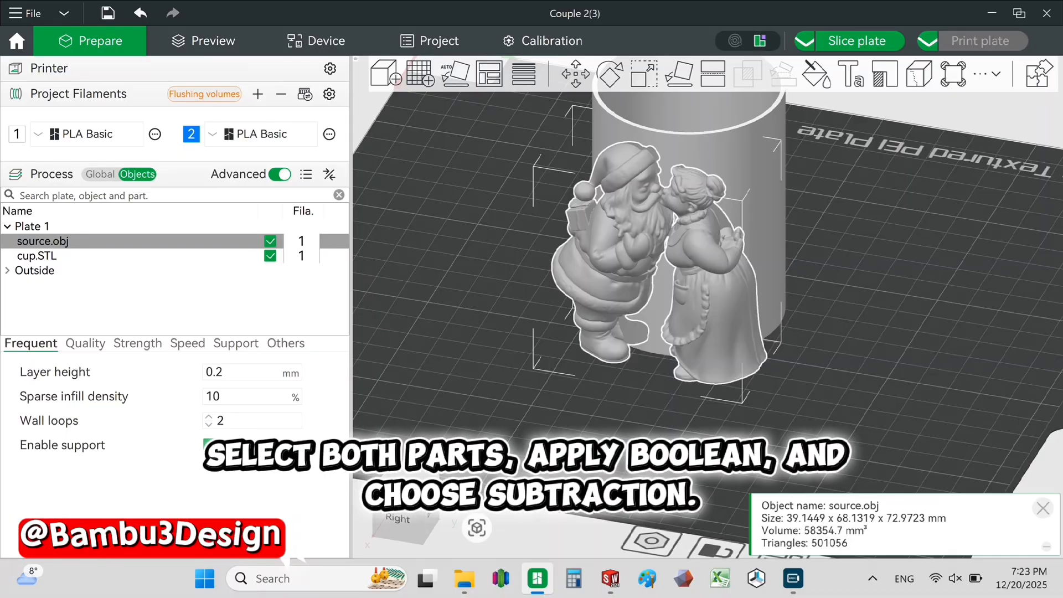
pyautogui.hotkey('ctrl', 'a')
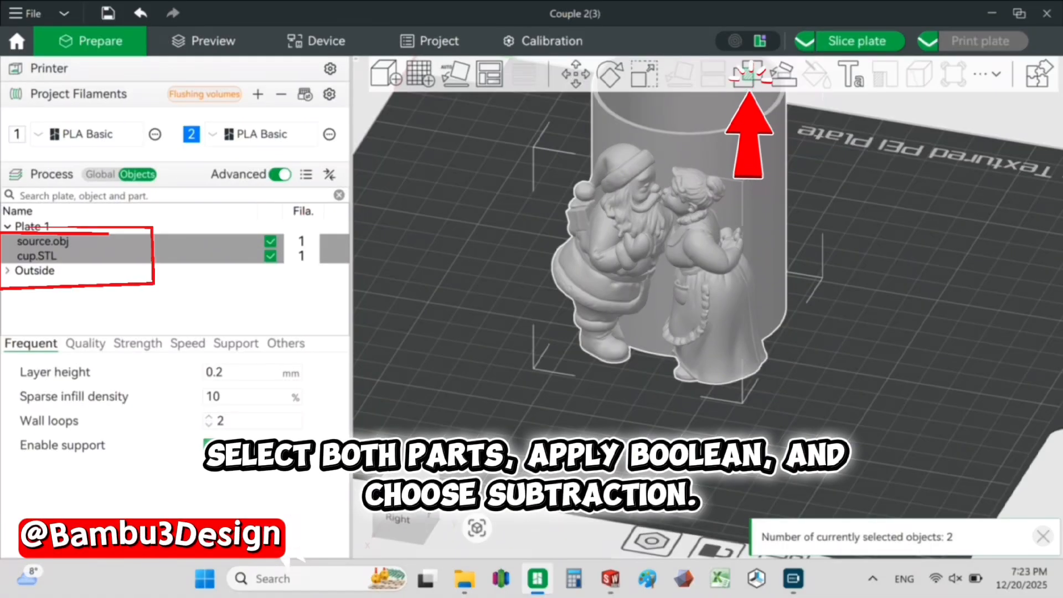
pyautogui.click(748, 75)
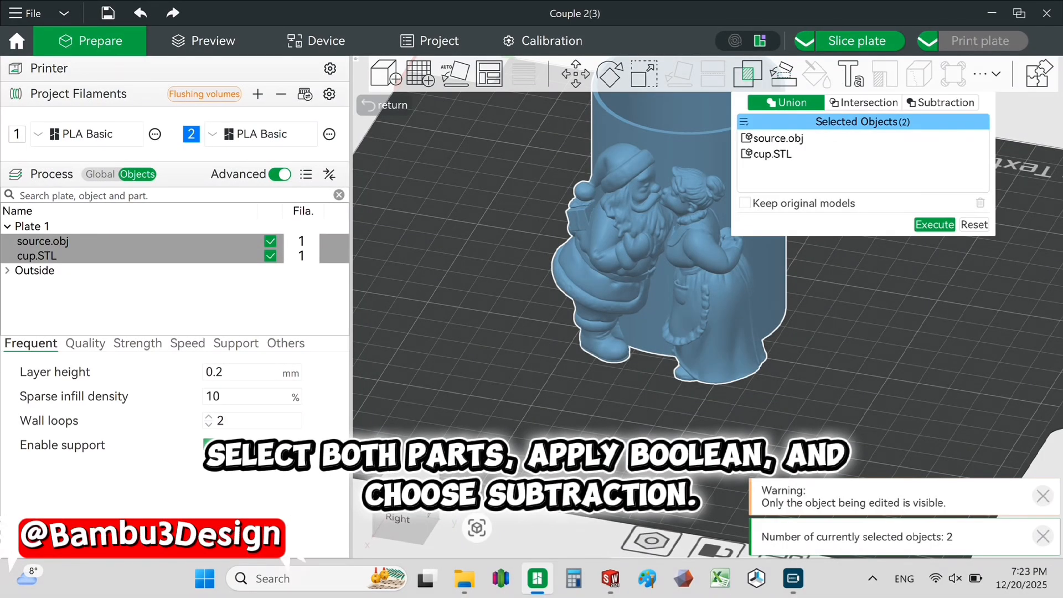
pyautogui.click(941, 103)
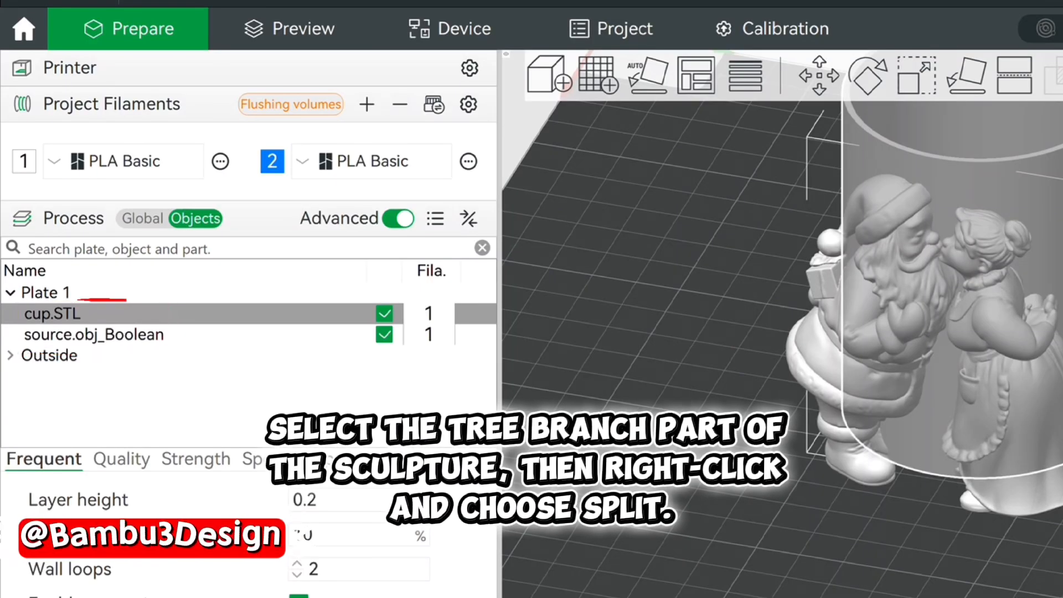
# Split the source.obj_Boolean sculpture into separate objects
pyautogui.click(93, 334)
pyautogui.rightClick(136, 335)
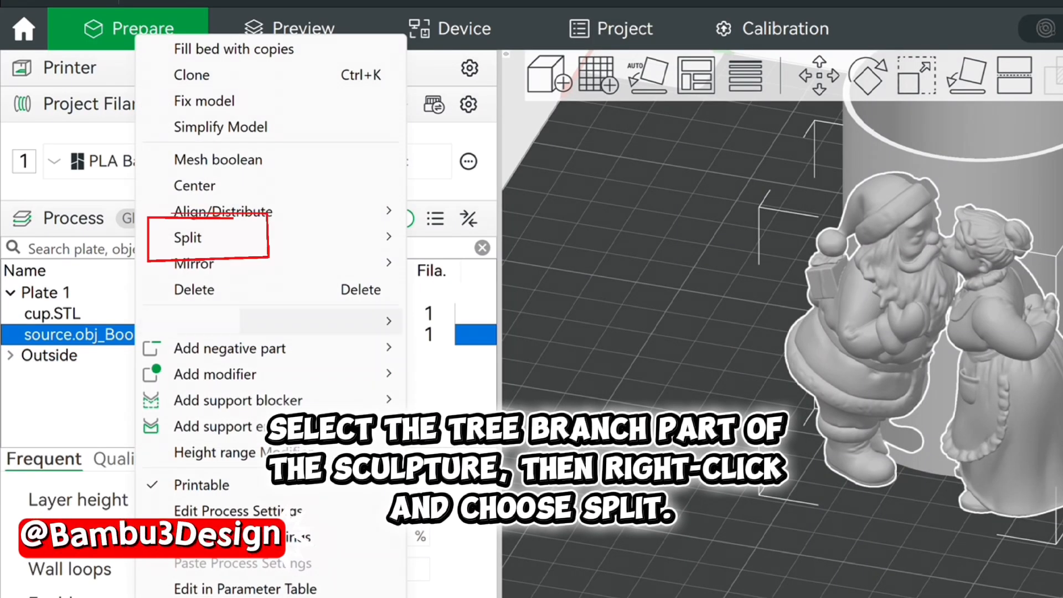
pyautogui.moveTo(222, 238)
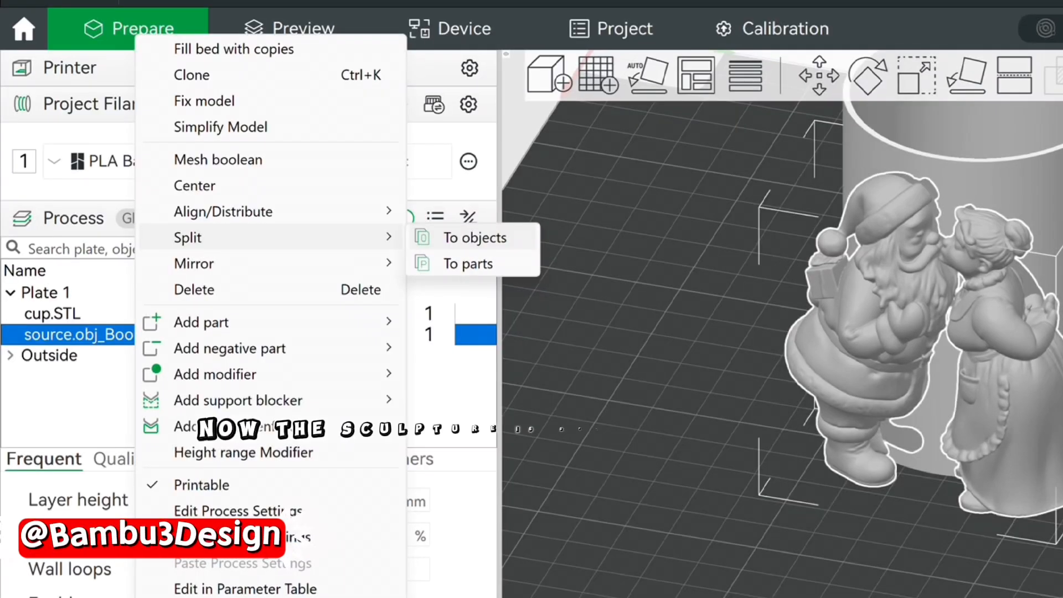
pyautogui.click(475, 238)
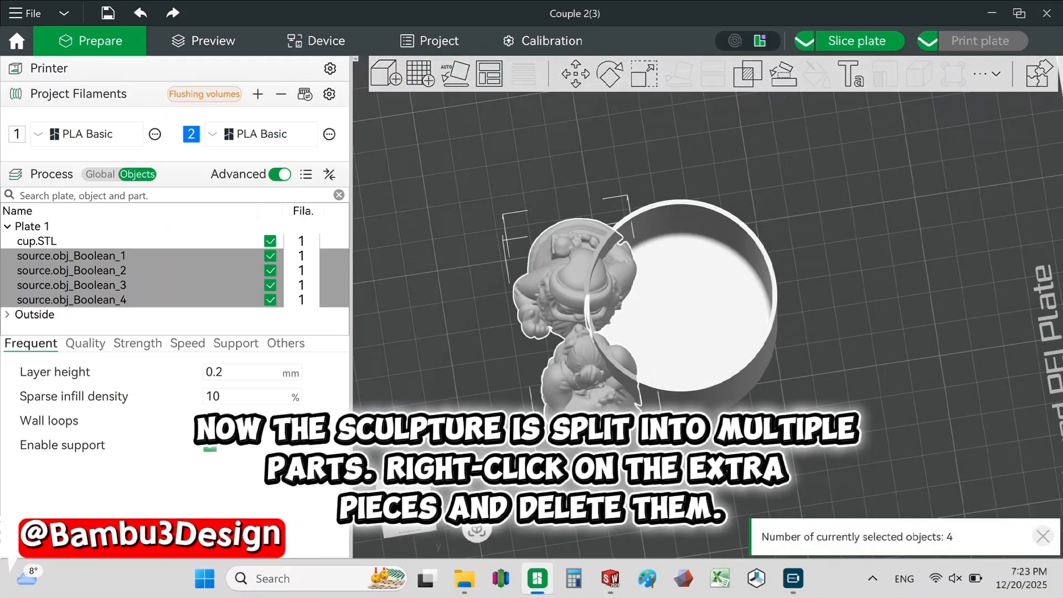
# Delete the leftover pieces source.obj_Boolean_3 and source.obj_Boolean_1 inside the cup, keeping the two outer figures
pyautogui.click(260, 300)
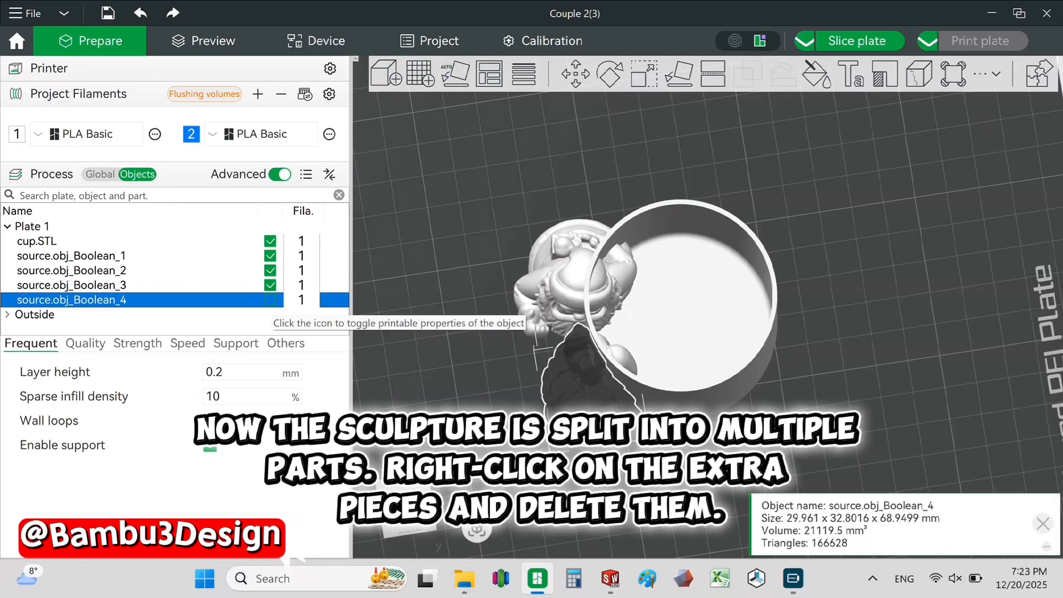
pyautogui.click(233, 285)
pyautogui.rightClick(232, 284)
pyautogui.click(274, 224)
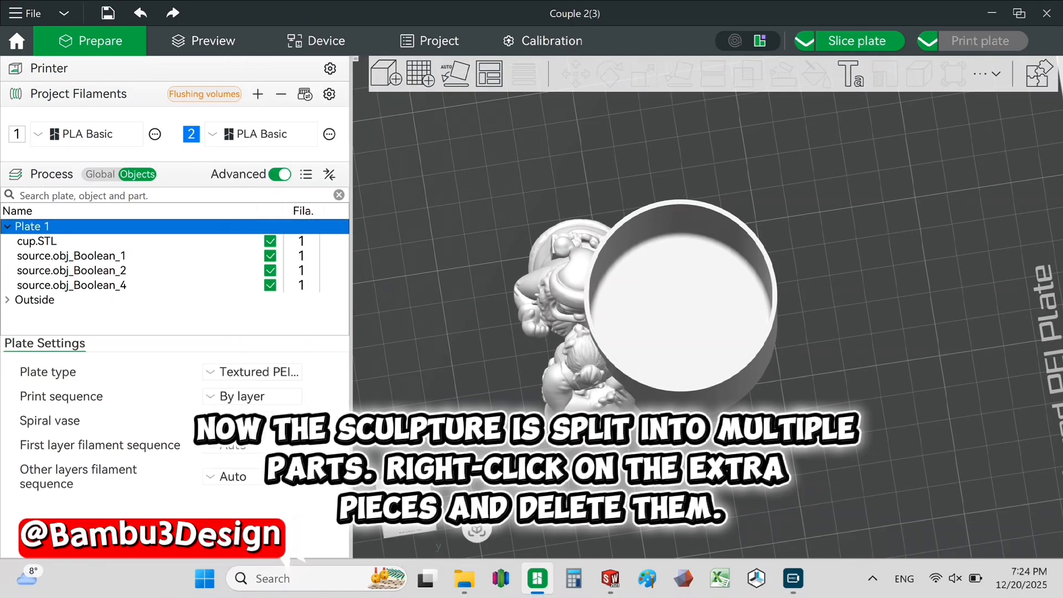
pyautogui.click(270, 255)
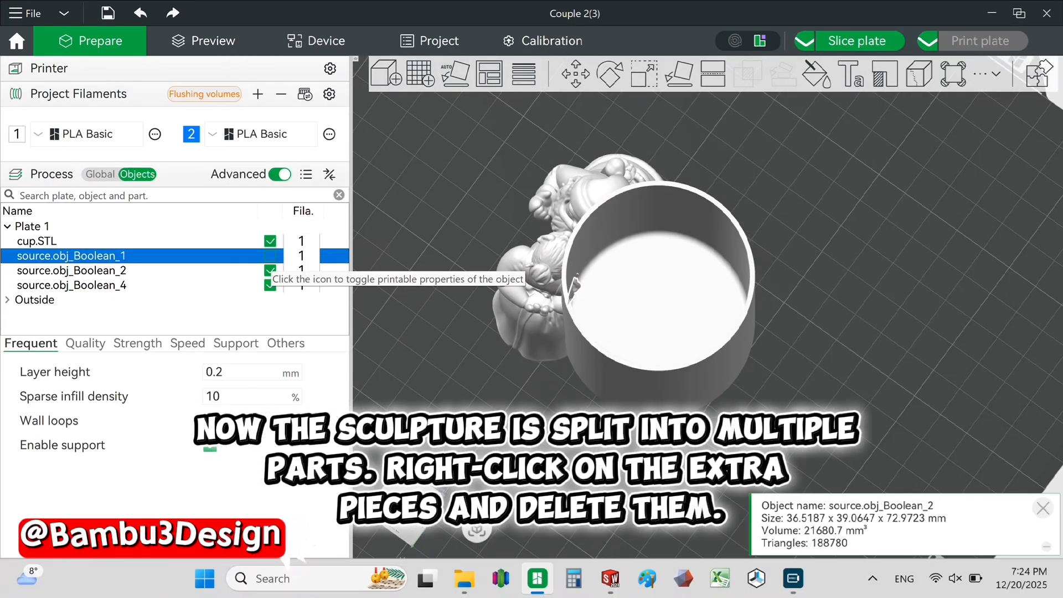
pyautogui.rightClick(234, 256)
pyautogui.click(277, 224)
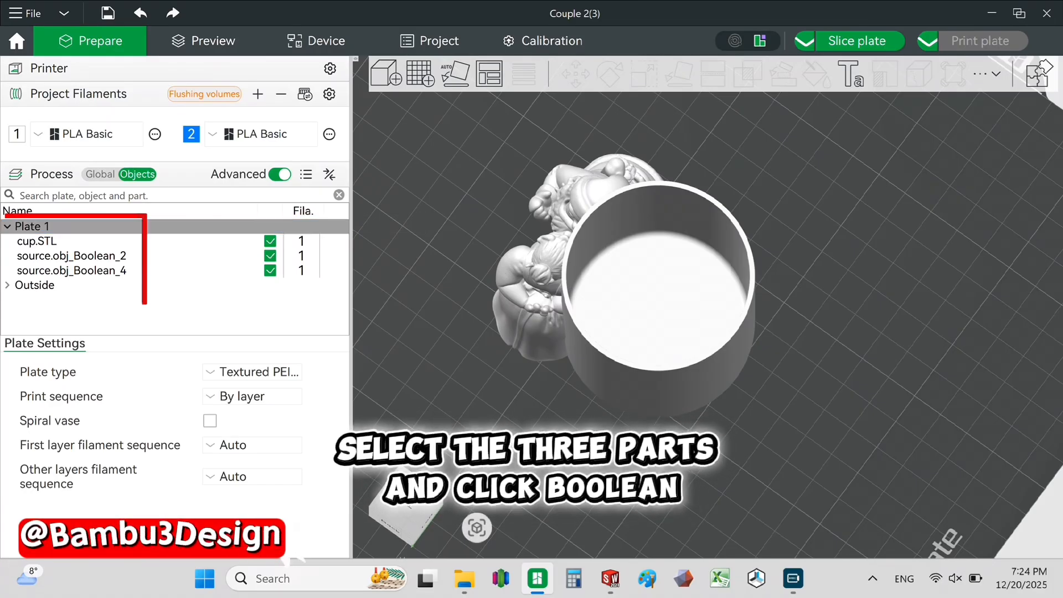
pyautogui.moveTo(831, 332); pyautogui.dragTo(870, 310)
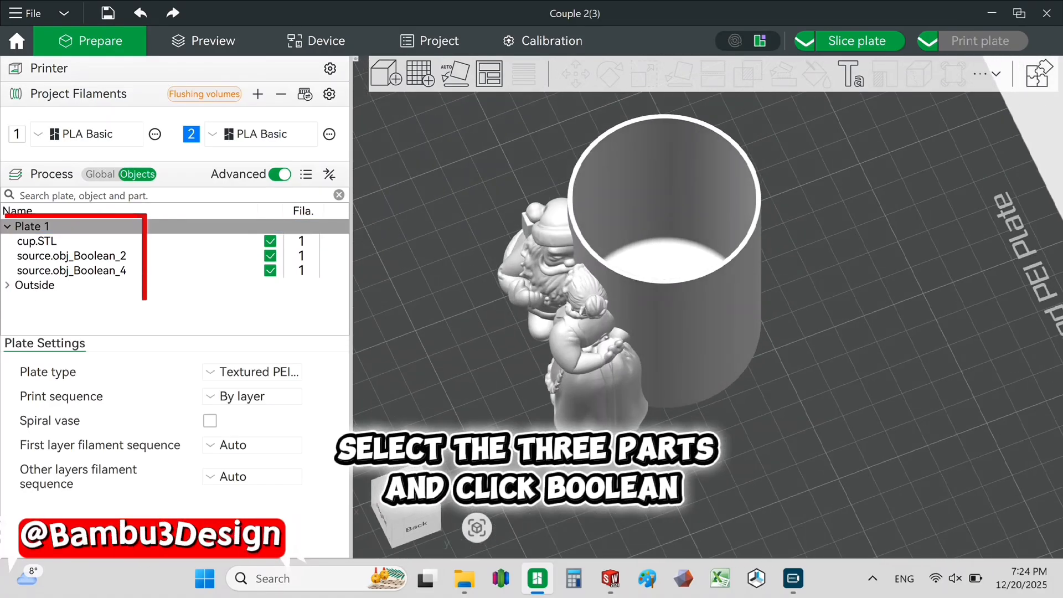
# Unite cup.STL, source.obj_Boolean_2 and source.obj_Boolean_4 with a mesh boolean union, without keeping the original models
pyautogui.click(595, 343)
pyautogui.keyDown('ctrl'); pyautogui.click(534, 266); pyautogui.keyUp('ctrl')
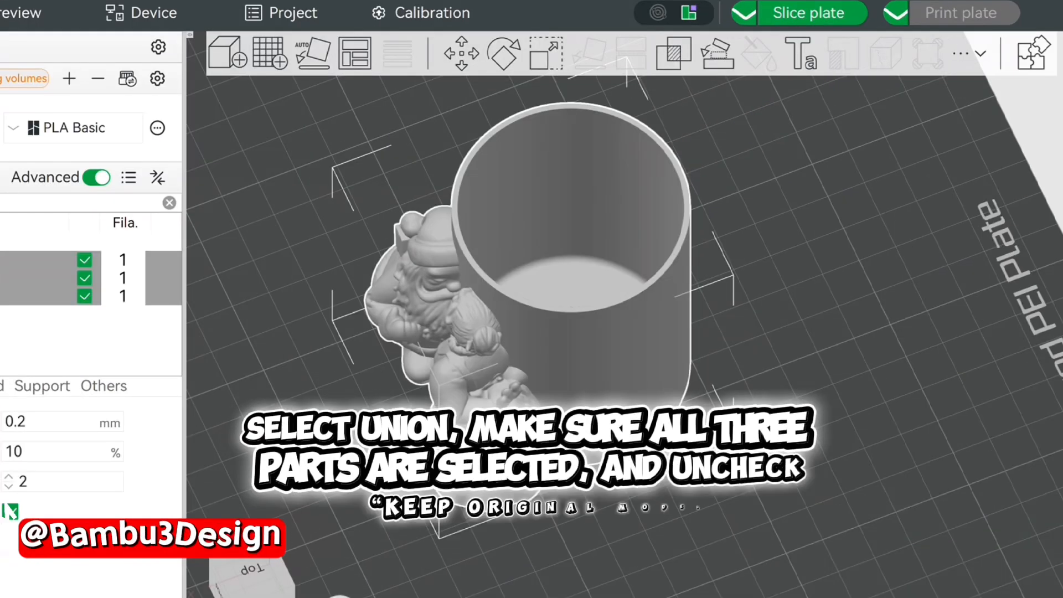
pyautogui.click(746, 73)
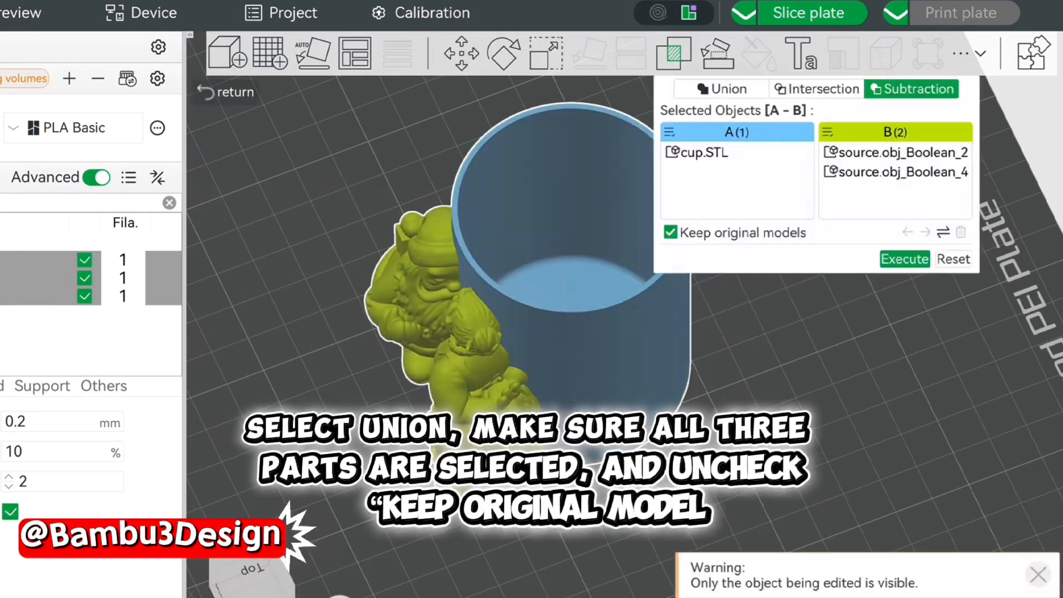
pyautogui.click(722, 89)
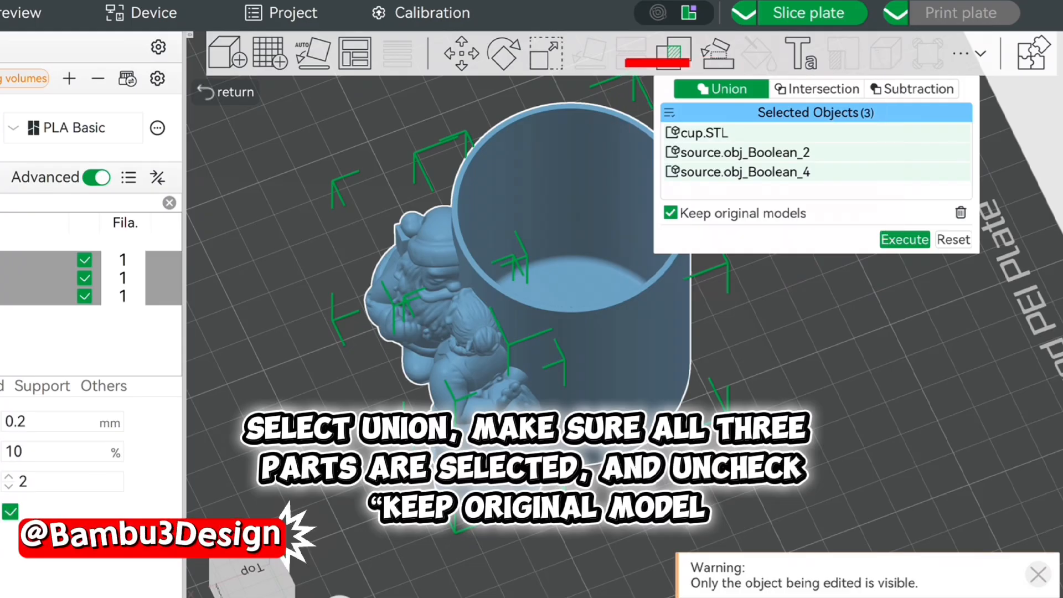
pyautogui.click(670, 213)
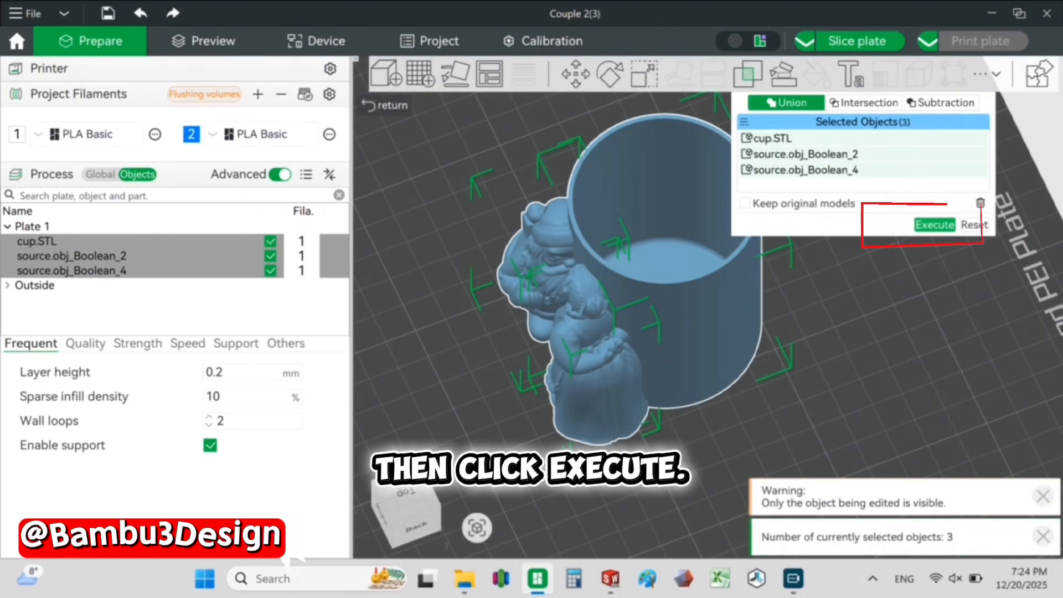
pyautogui.click(934, 224)
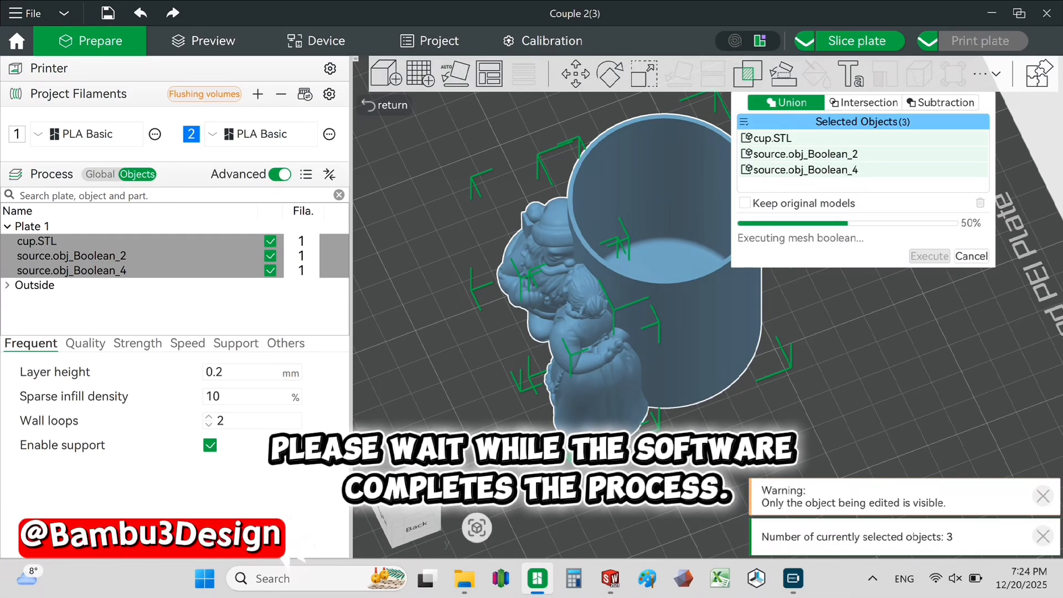
# Slice plate 1 with the merged cup and figures
pyautogui.click(664, 332)
pyautogui.moveTo(664, 332); pyautogui.dragTo(667, 346)
pyautogui.hotkey('ctrl', 'r')
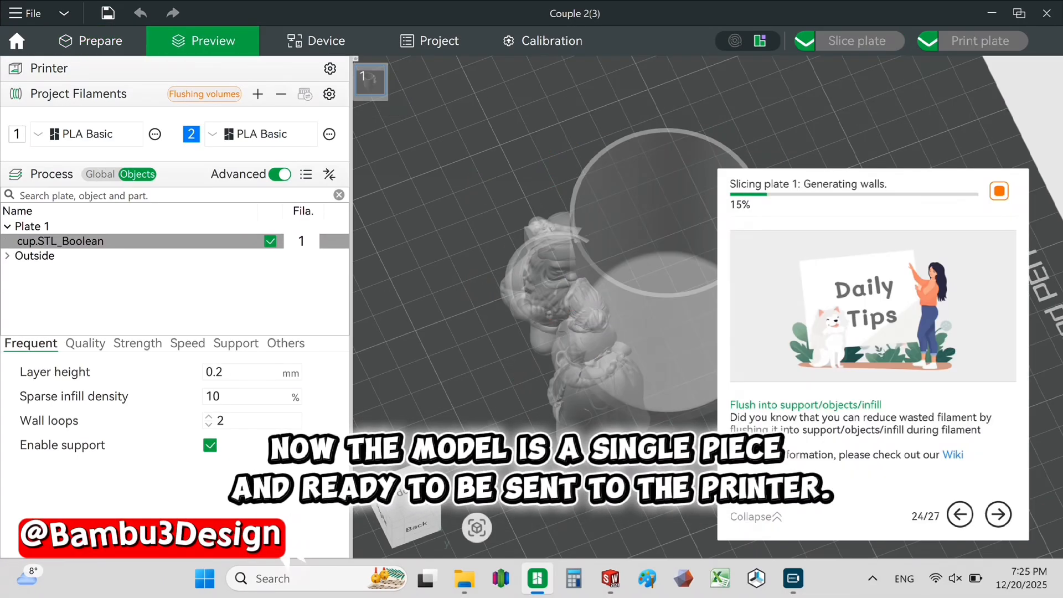